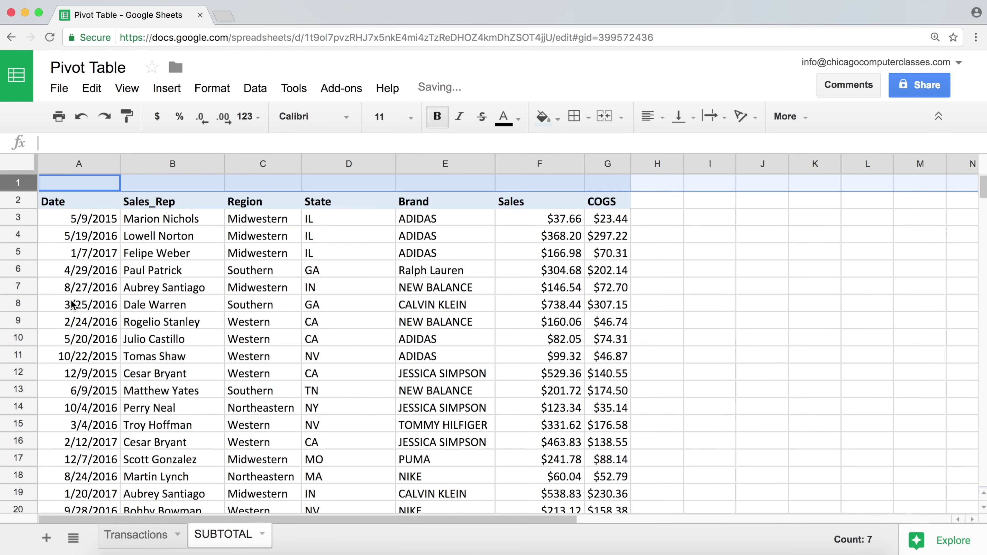
Insert blank rows above row 1 so the Date, Sales_Rep, Region headers drop to row 6.
left_click(130, 186)
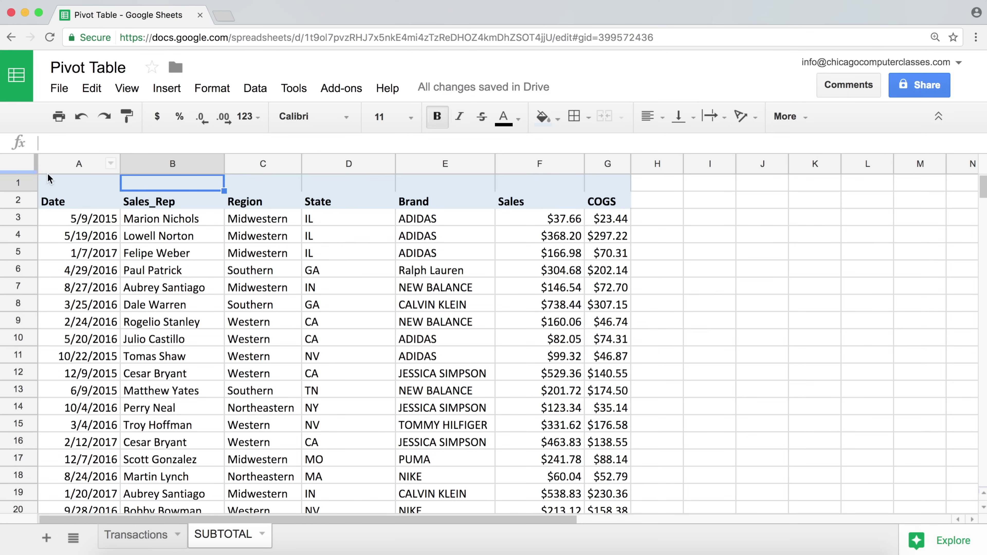
left_click(28, 183)
right_click(28, 183)
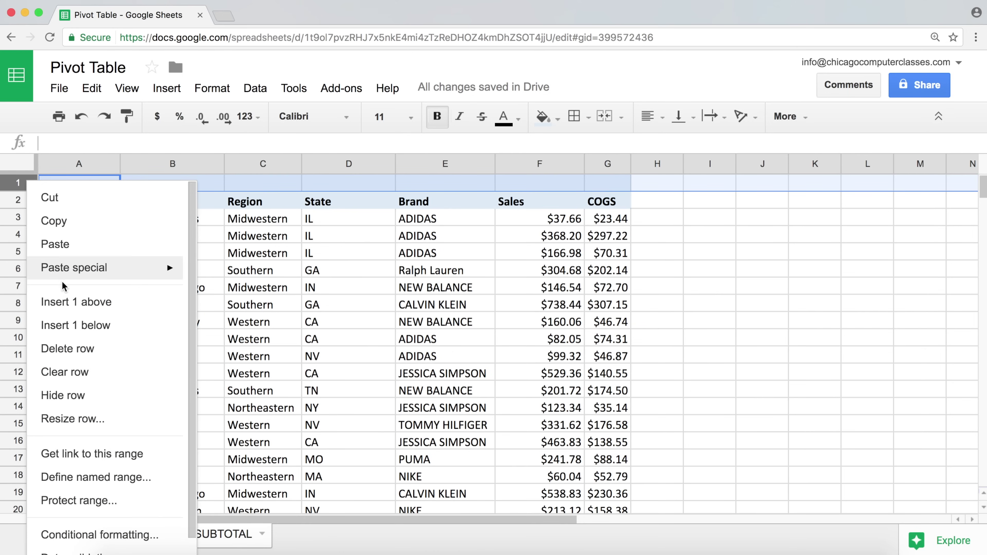
left_click(71, 303)
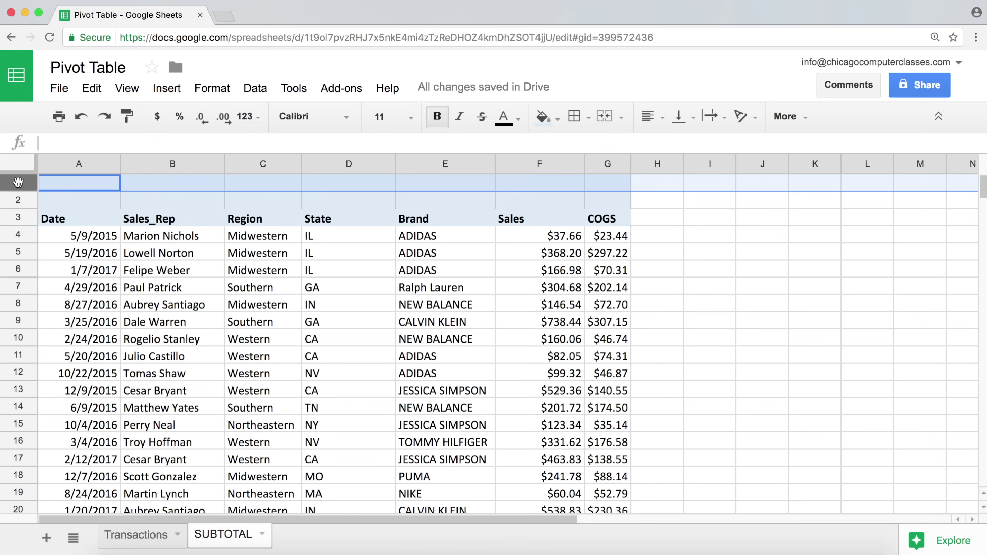
key("super+alt+equal")
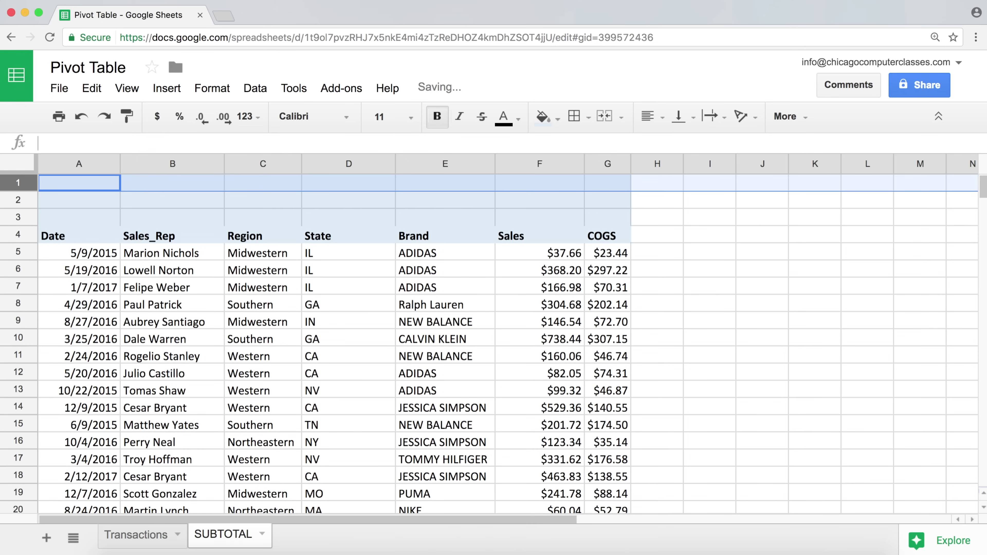
key("super+alt+equal")
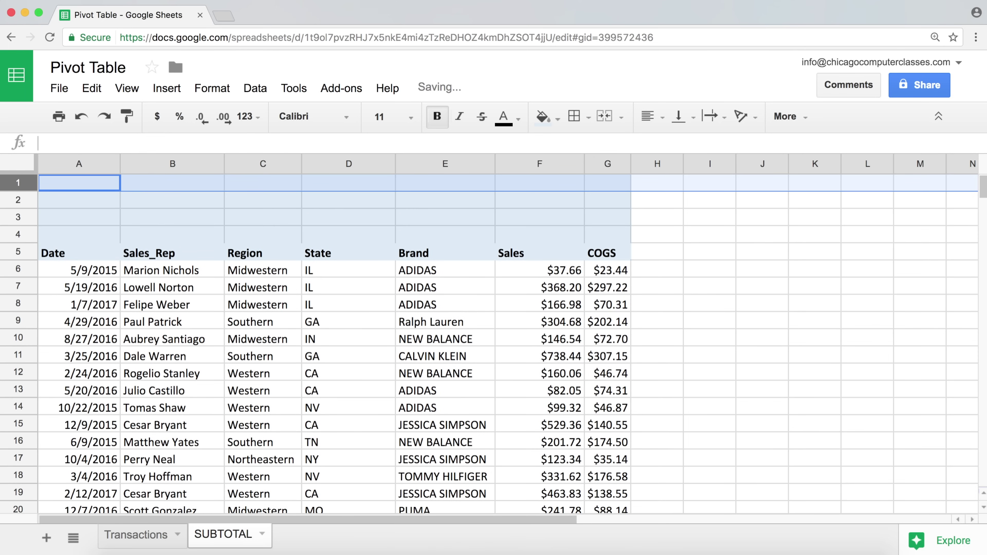
key("super+alt+equal")
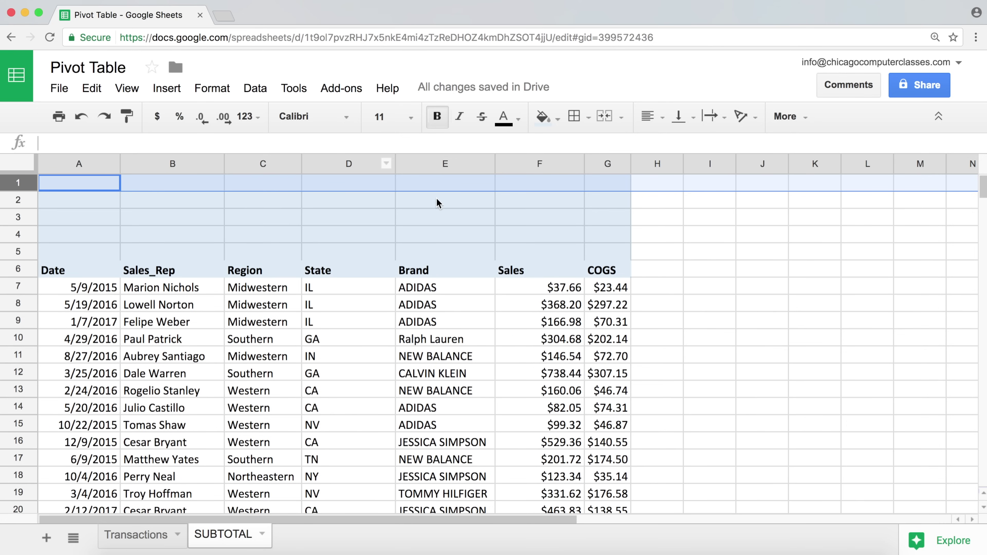
Label cell E2 as SUM and cell E3 as SUMIFS.
left_click(451, 206)
type("SUM")
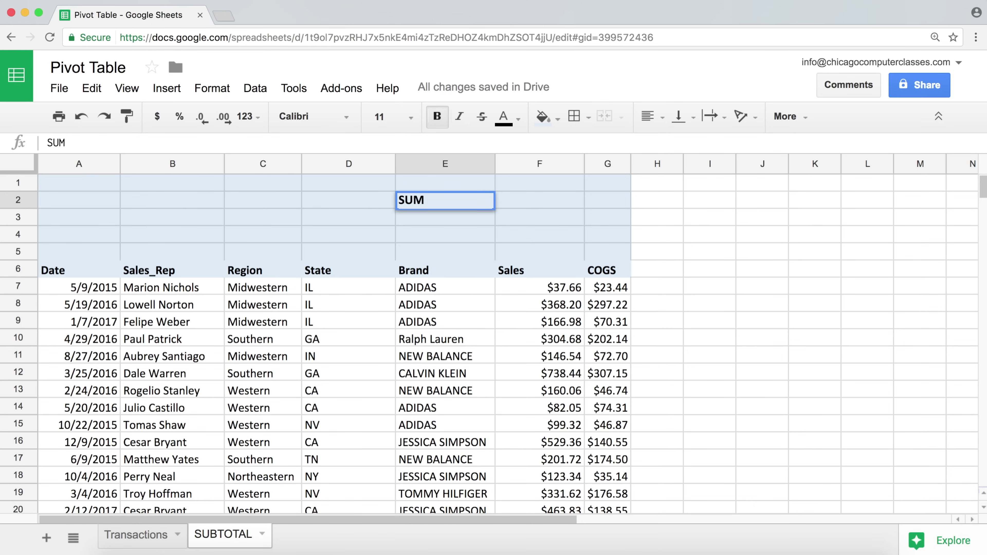
key("Return")
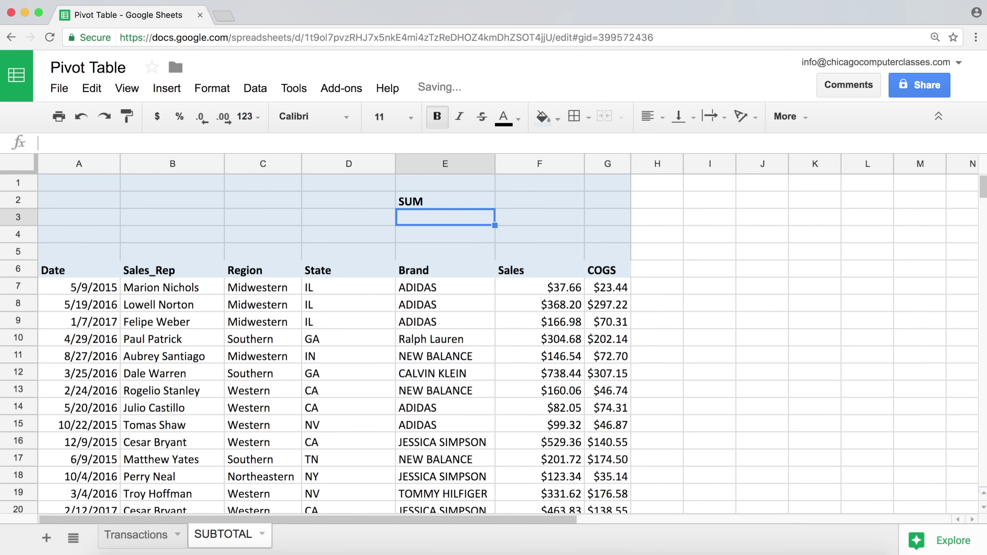
type("SUMIFS")
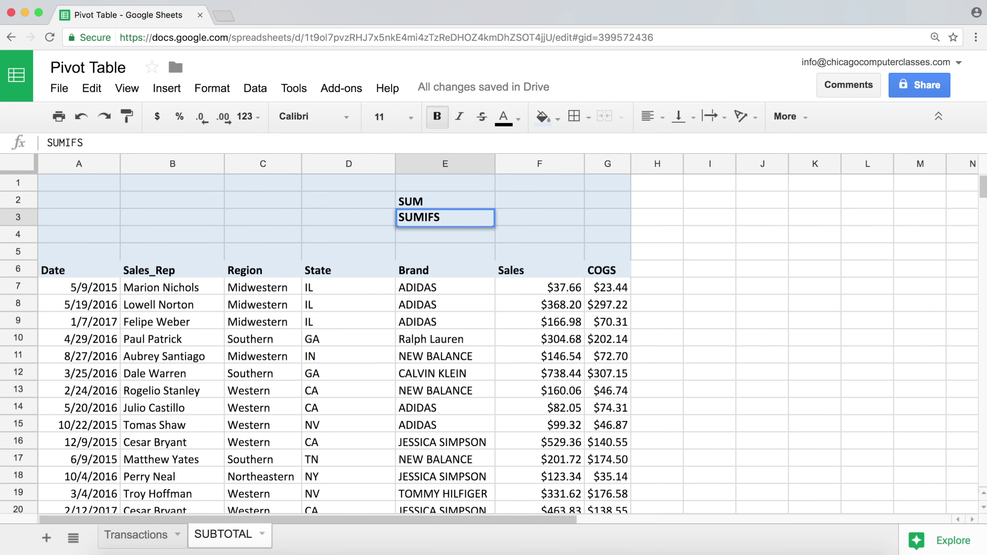
left_click(445, 201)
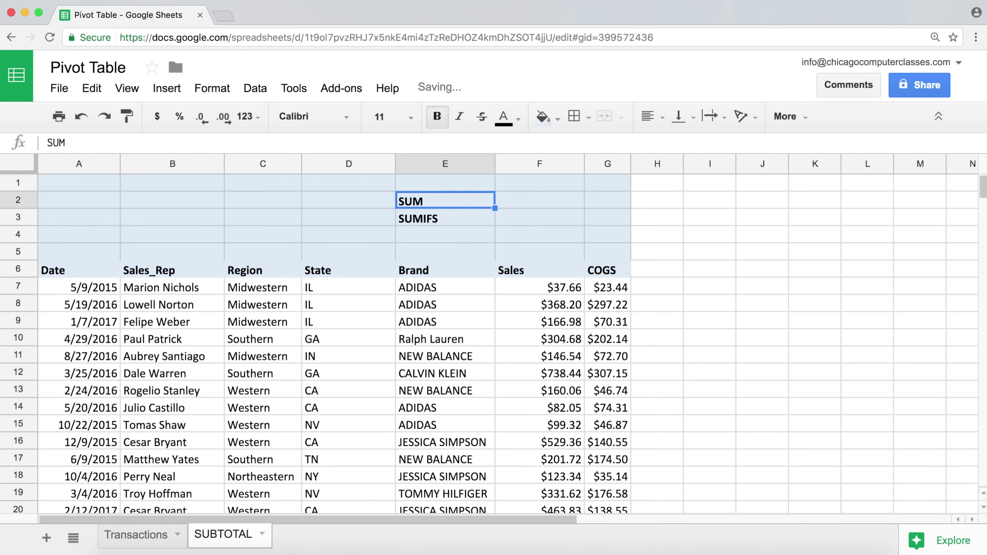
left_click(445, 217)
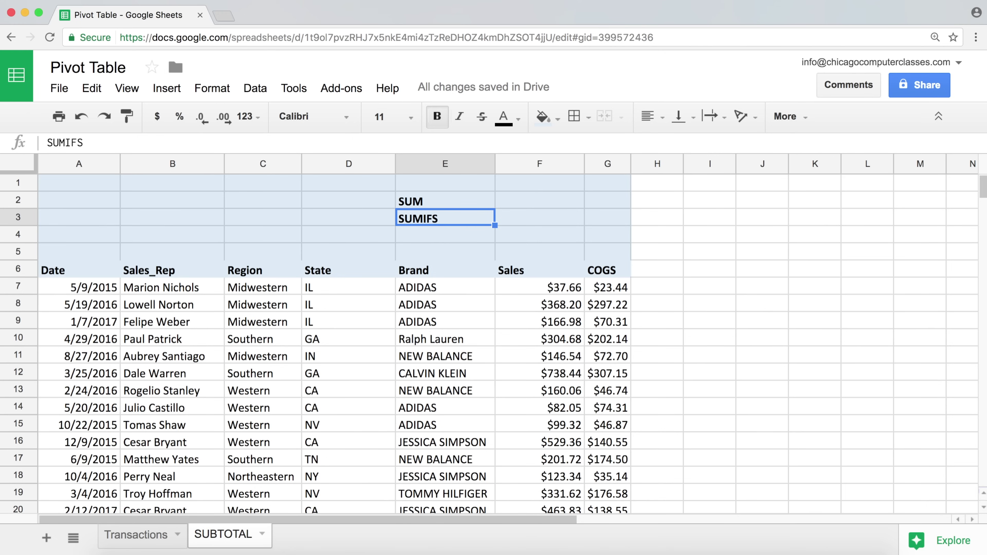
Begin a =SUM( formula in F2 beside the SUM label.
left_click(445, 200)
left_click(539, 200)
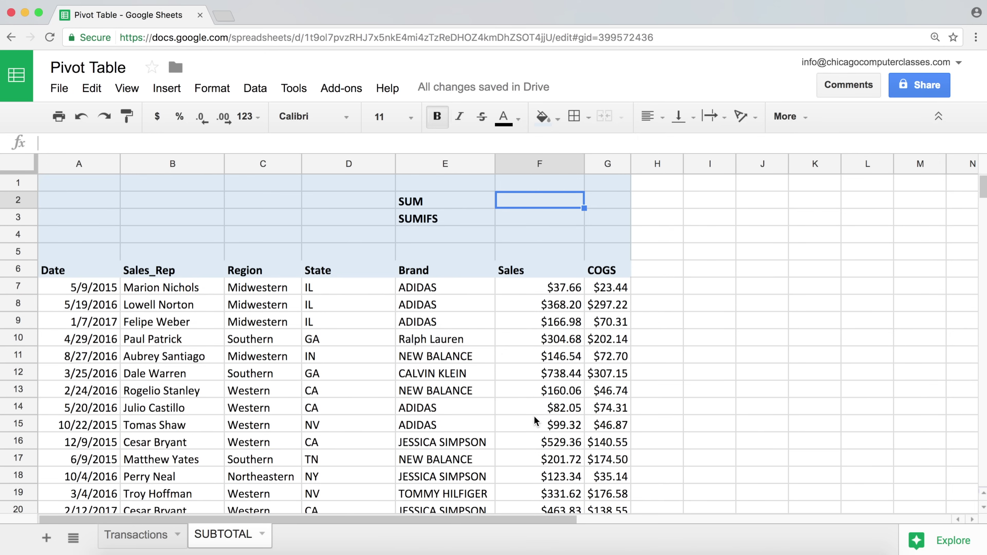
type("=")
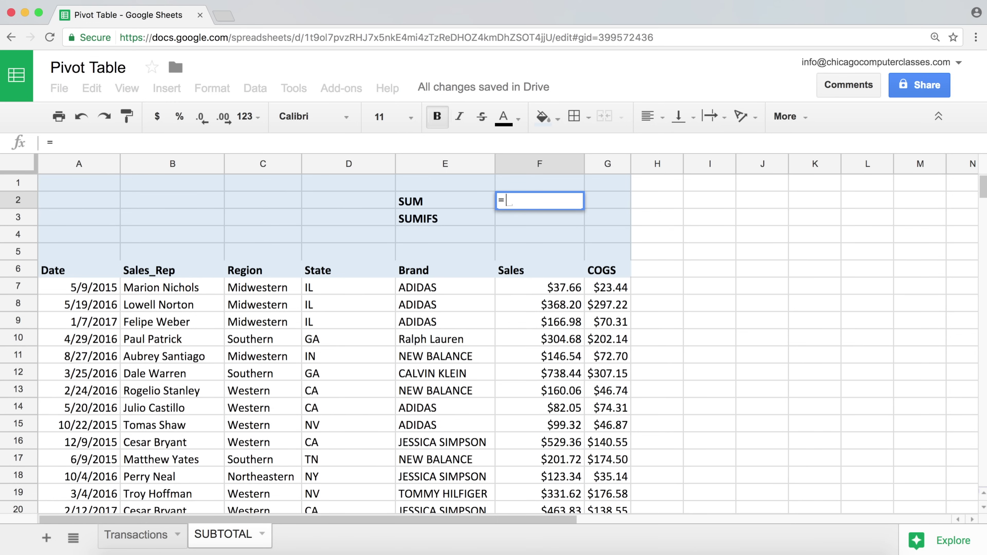
type("SUM(")
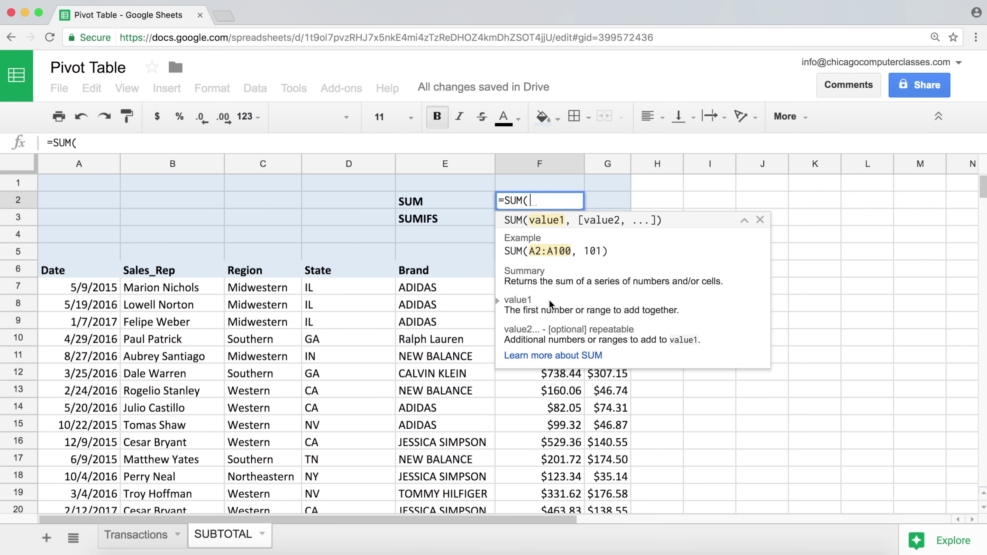
Complete =SUM(F7:F20006) in F2 to total Sales, giving $4,959,943.60.
key("Down")
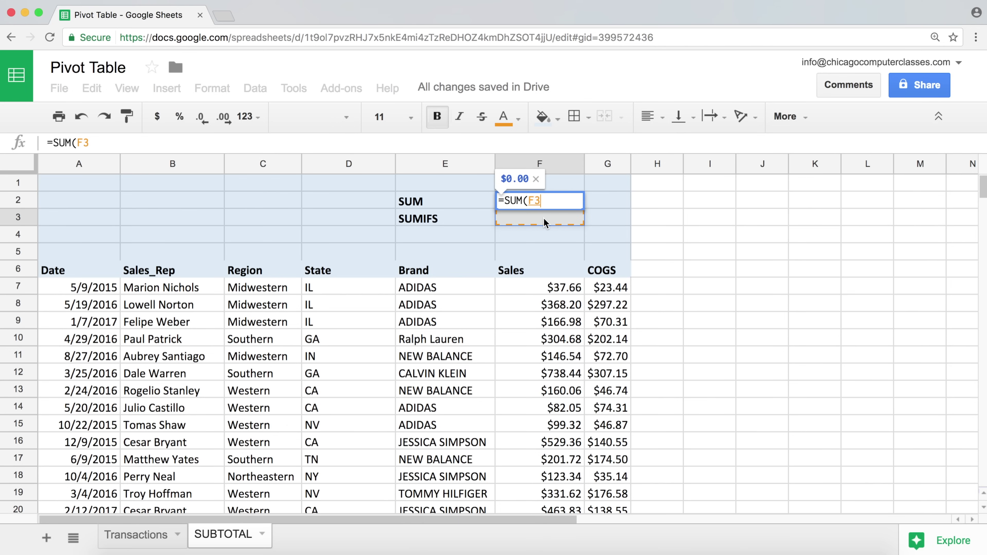
key("Down")
key("Down")
key("Down")
key("Down")
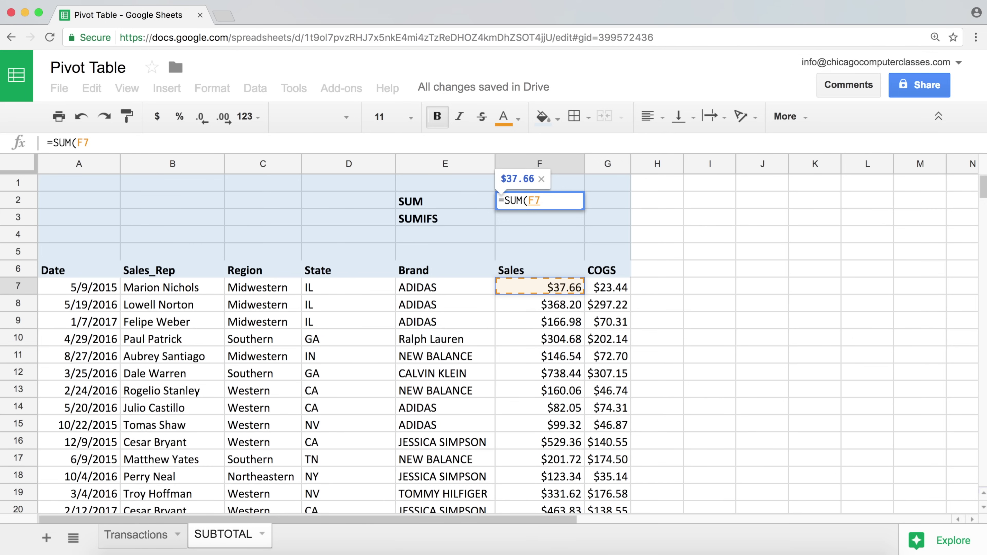
key("super+shift+Down")
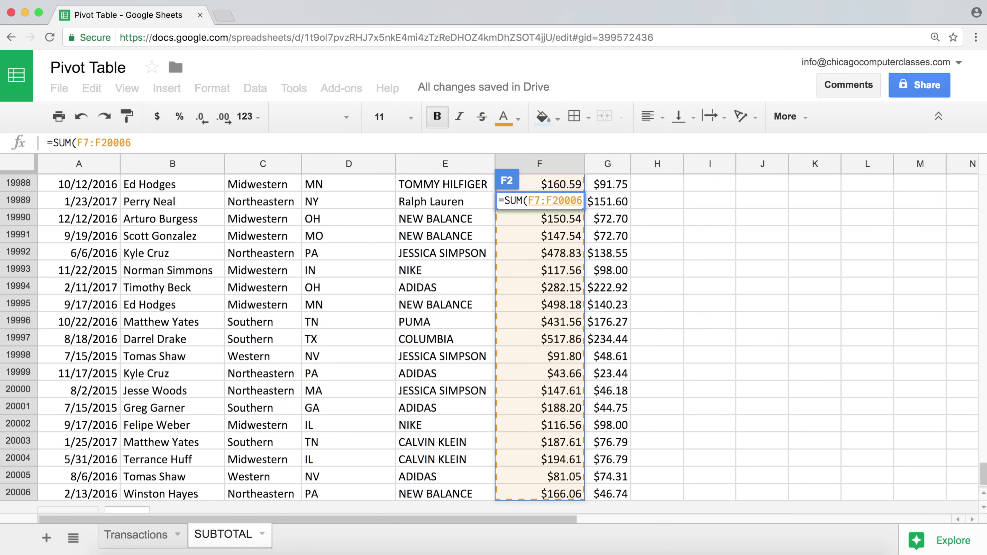
type(")")
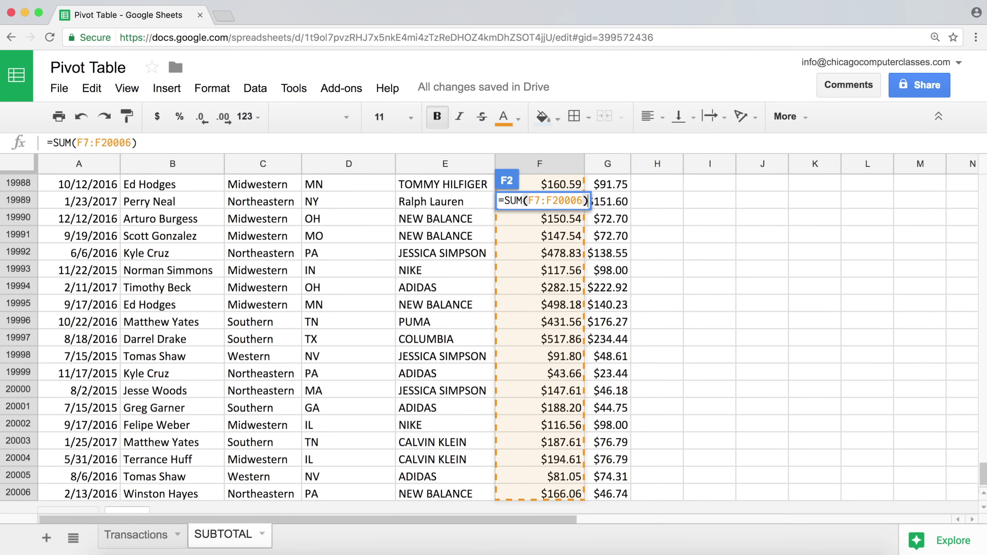
key("Return")
scroll(570, 287, "up", 2)
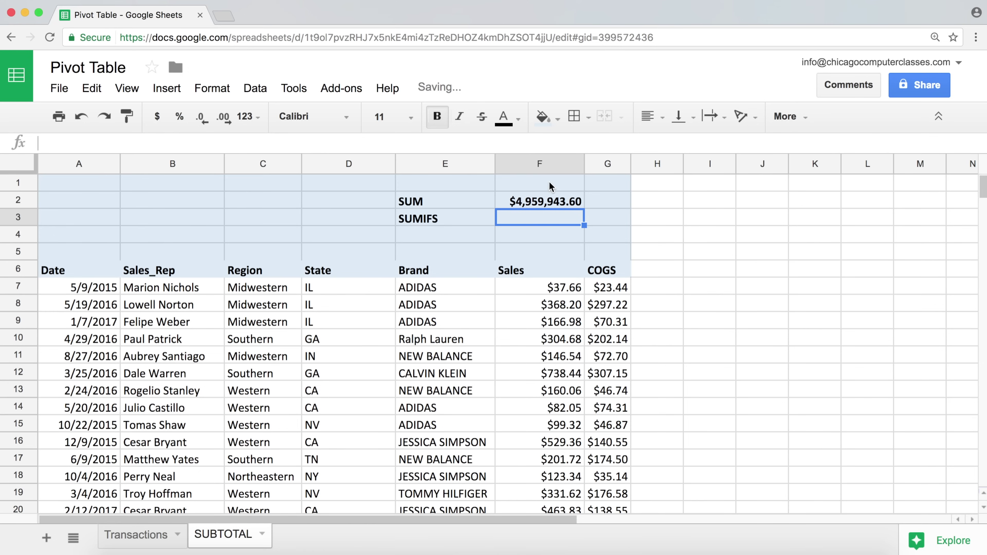
left_click(544, 202)
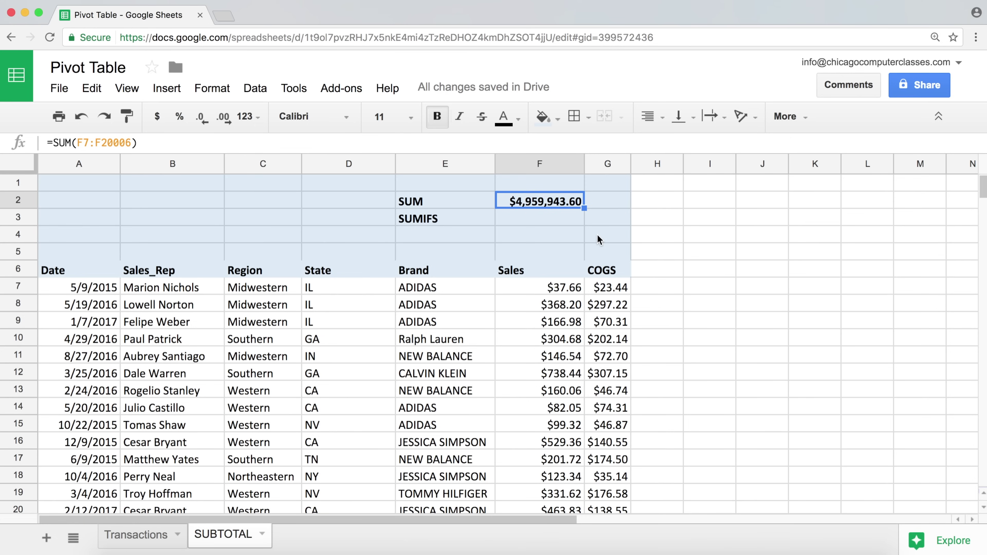
Inspect the NEW BALANCE rows (E11, E13, E17) and their Sales amounts.
left_click(572, 216)
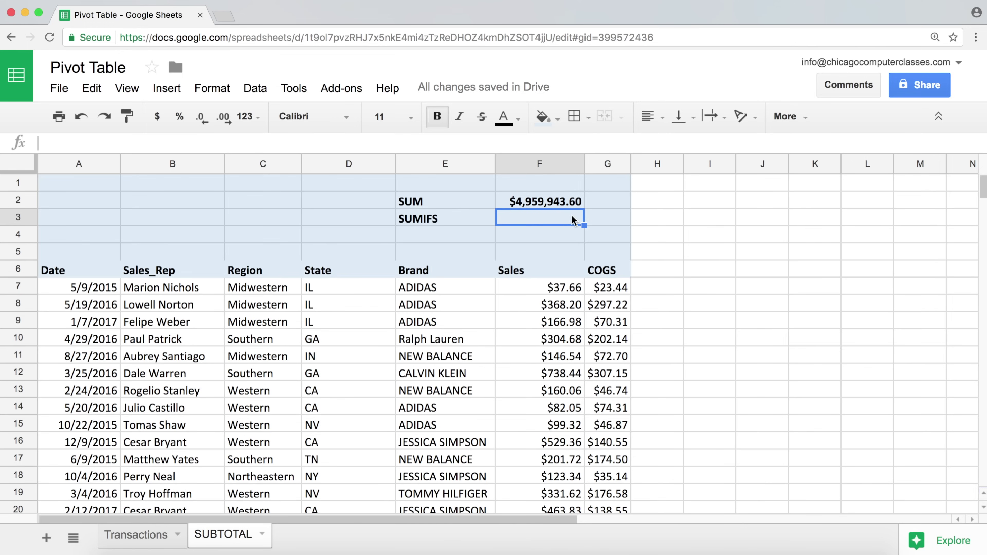
left_click_drag(551, 287, 534, 339)
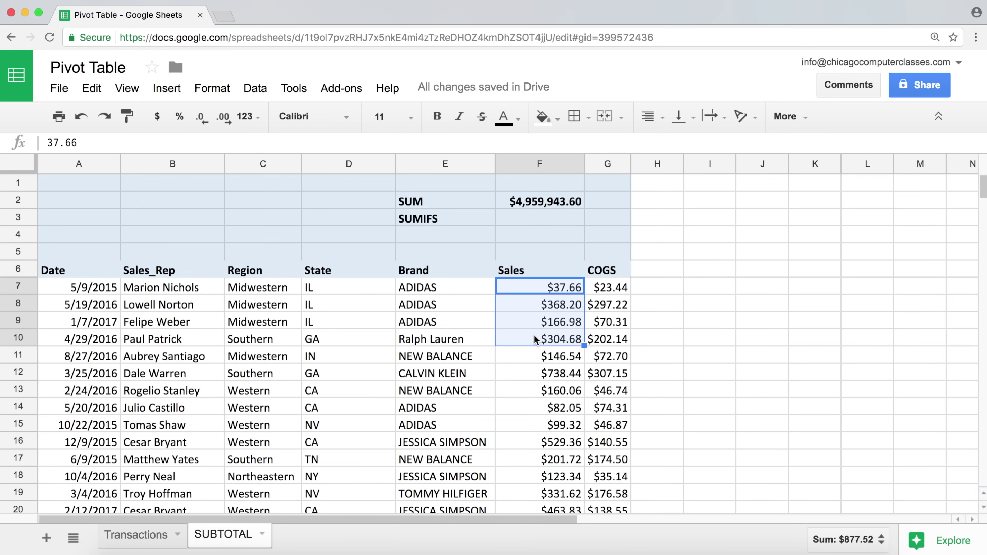
left_click(537, 286)
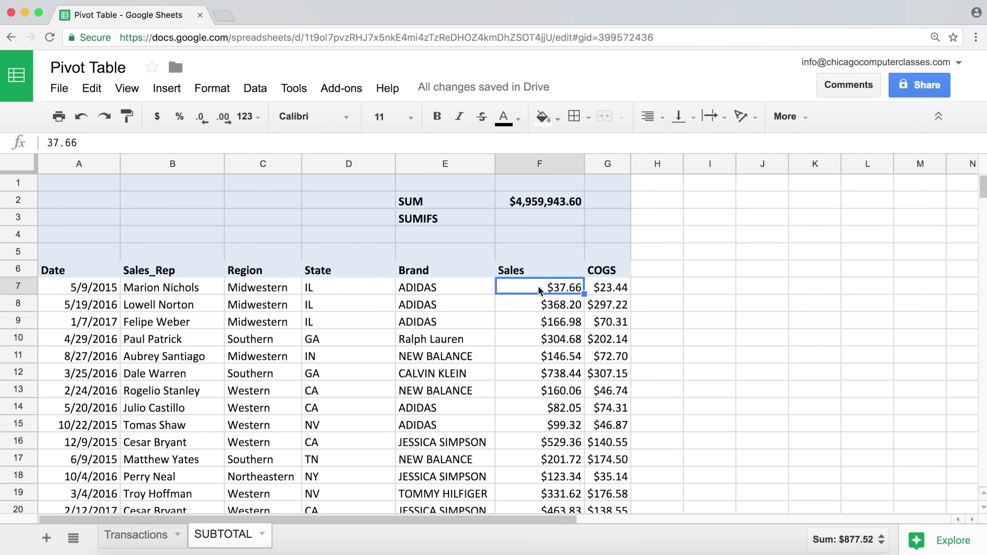
left_click(461, 358)
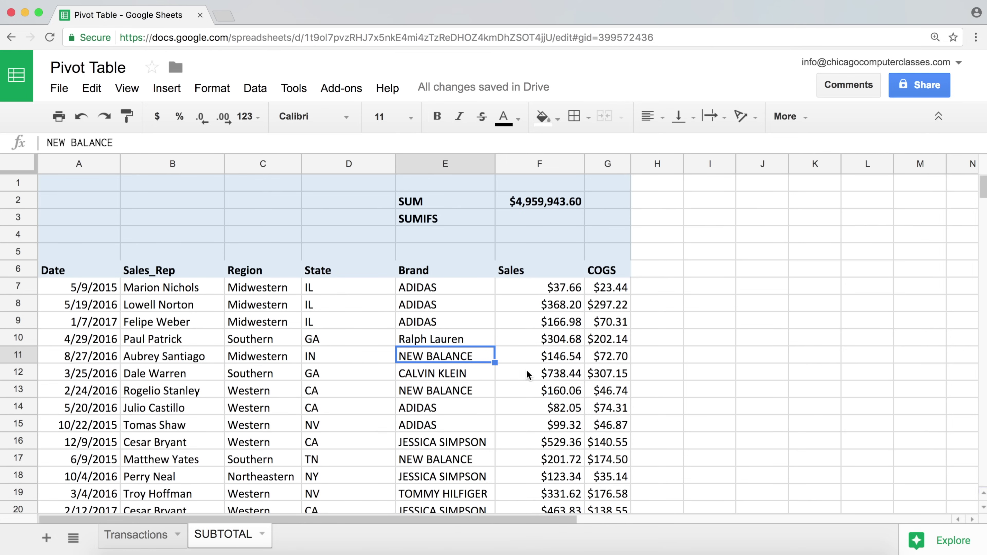
left_click(566, 358)
left_click(456, 395)
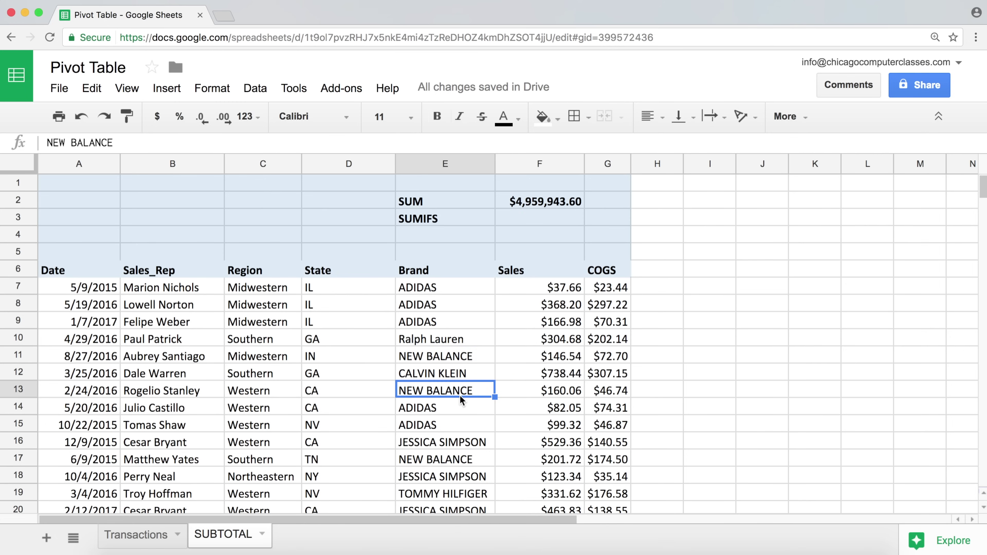
left_click(536, 392)
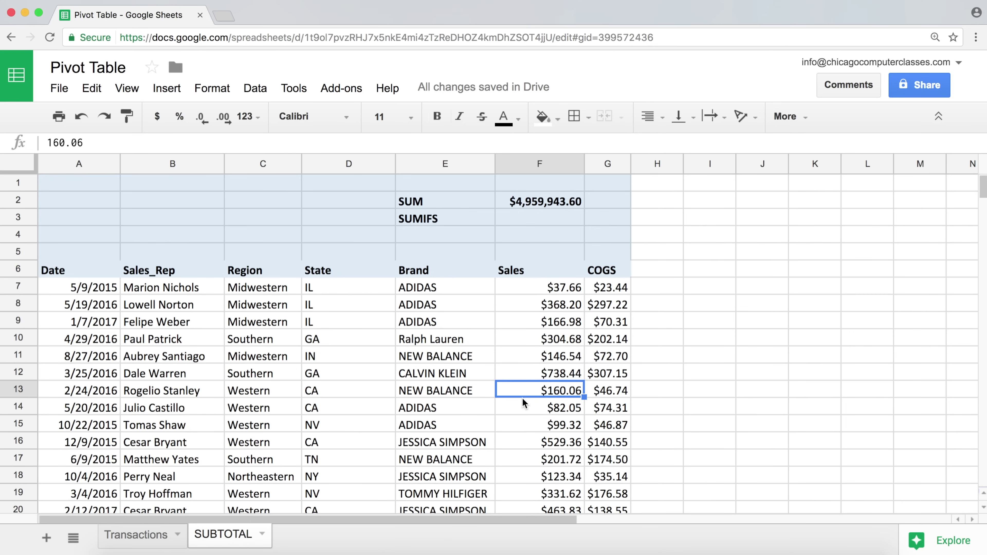
left_click(453, 460)
left_click(526, 465)
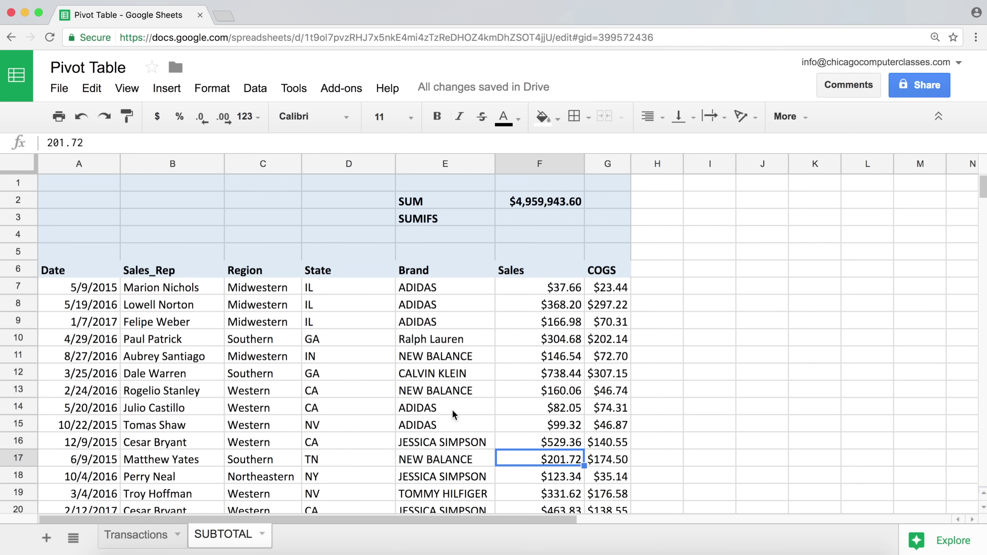
Recheck the unchanged =SUM(F7:F20006) in F2, then start =SUMIF in F3.
left_click(540, 214)
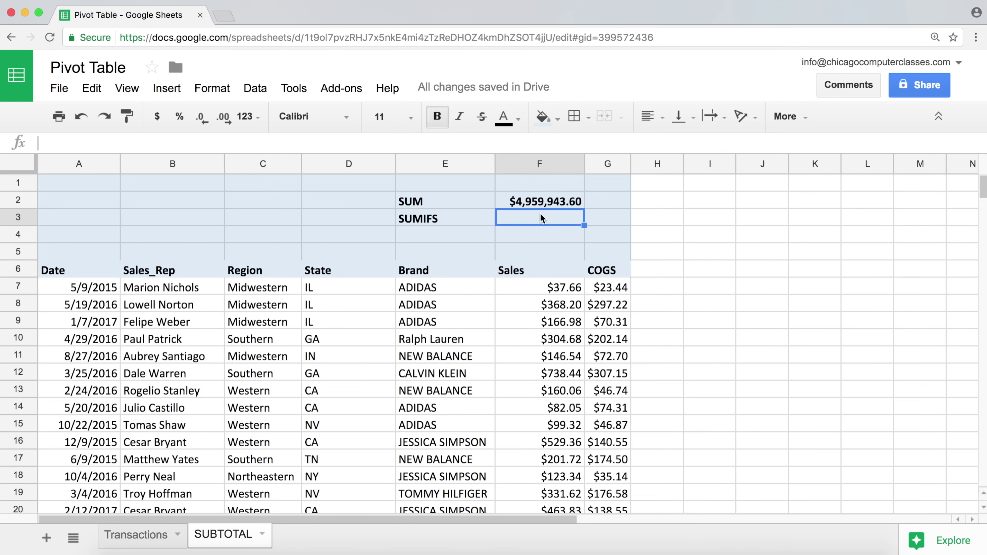
type("=")
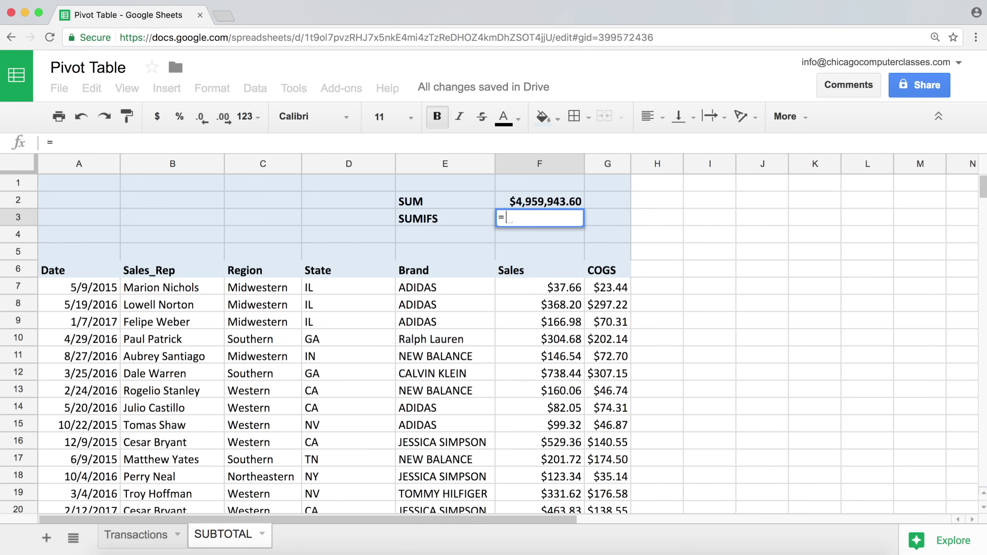
key("Escape")
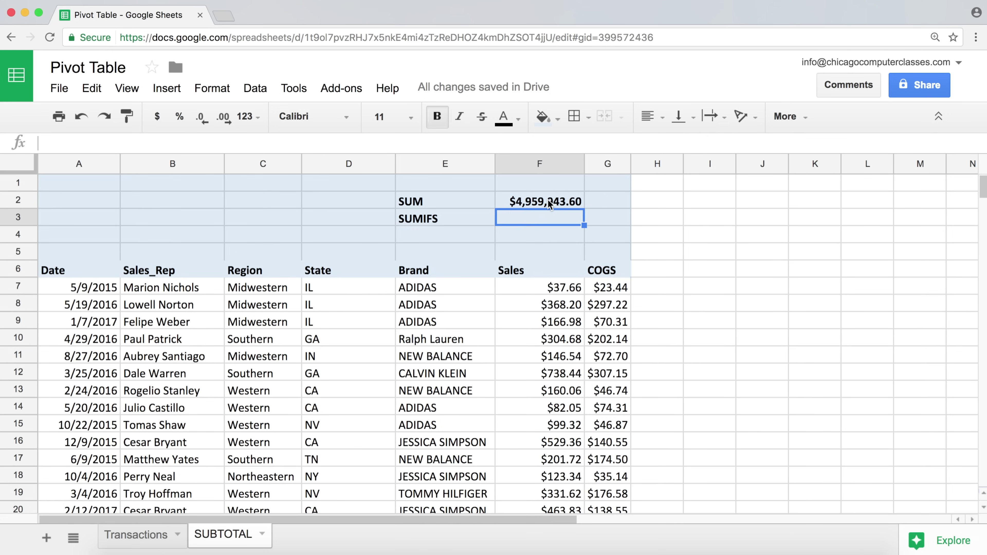
left_click(550, 202)
double_click(550, 202)
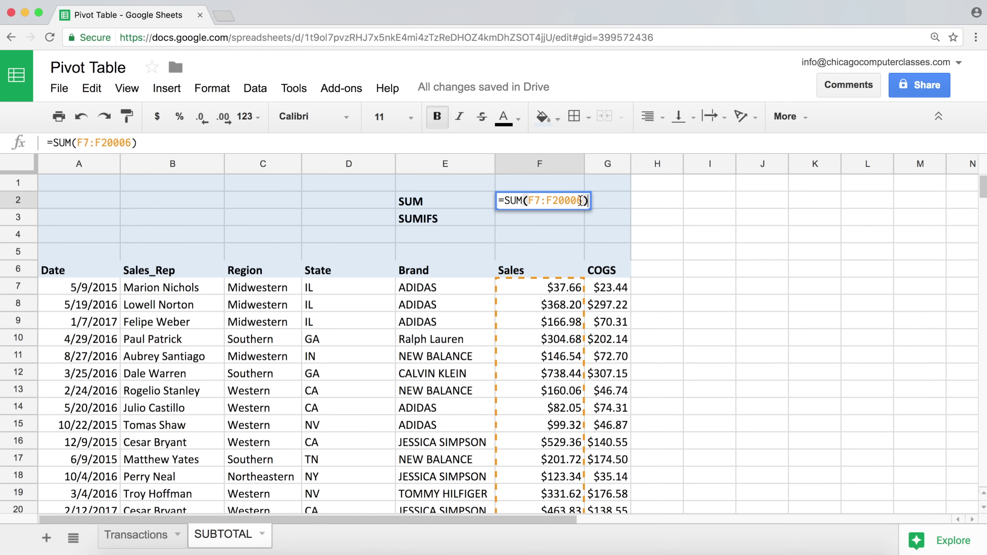
key("Return")
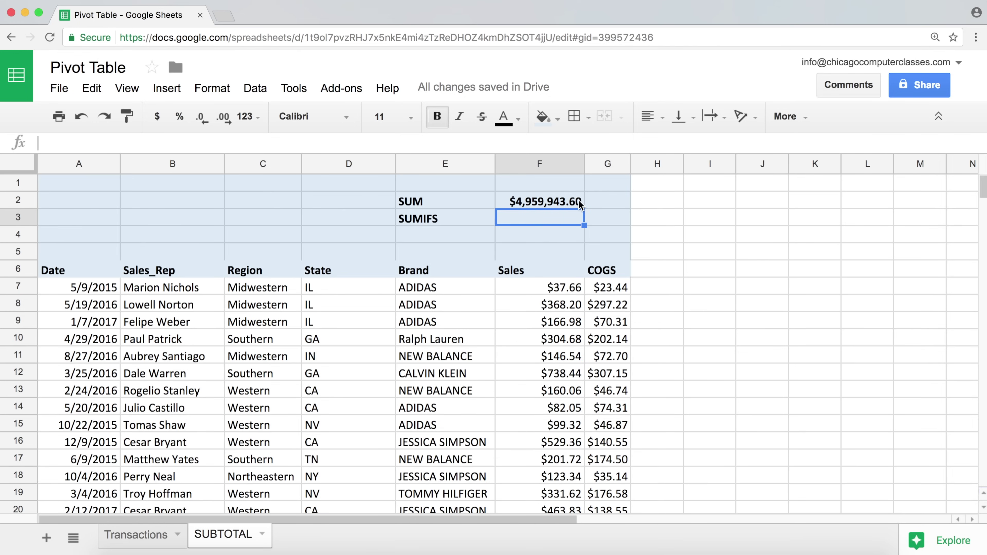
double_click(566, 218)
type("=")
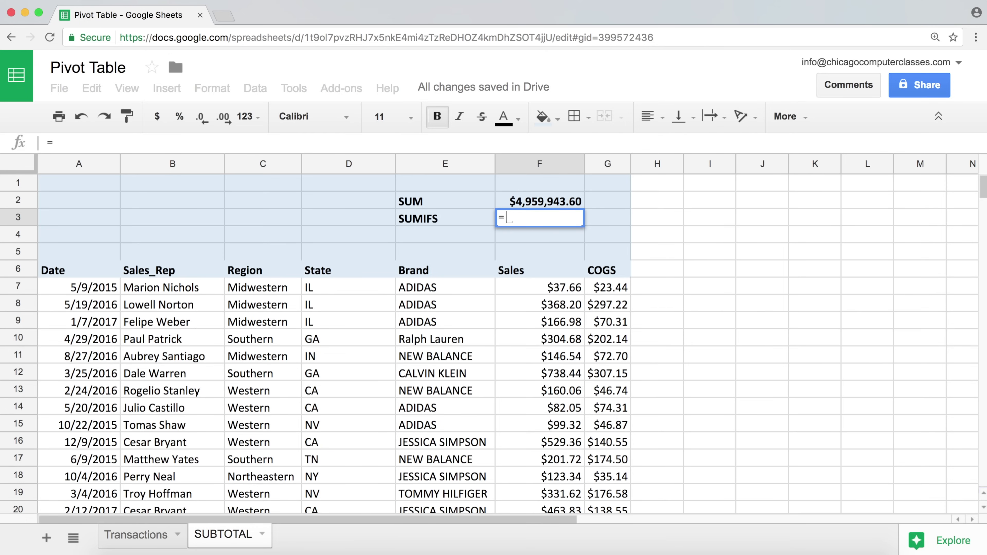
type("SUMIF")
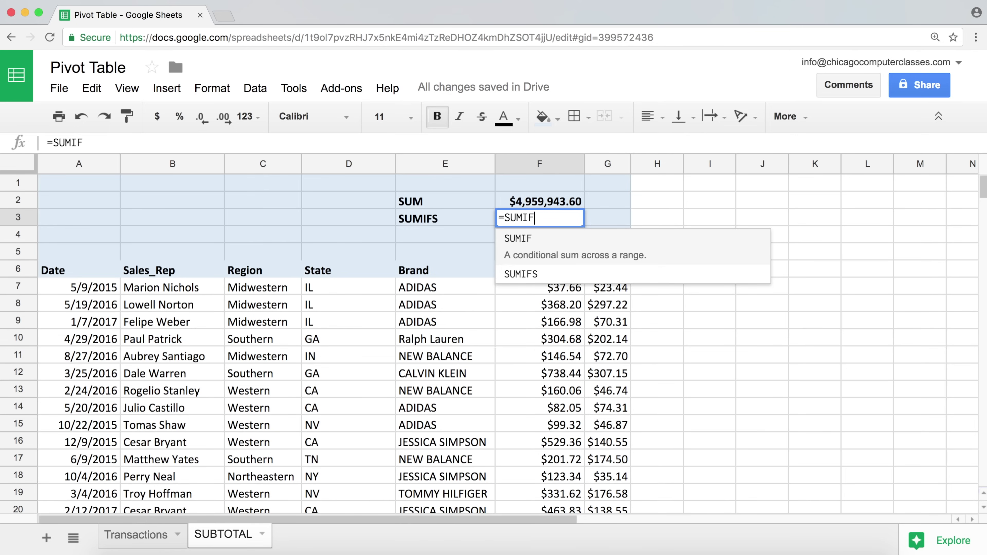
Choose SUMIFS with absolute sum range $F$7:$F$20006 and start the criteria range at E7.
key("Down")
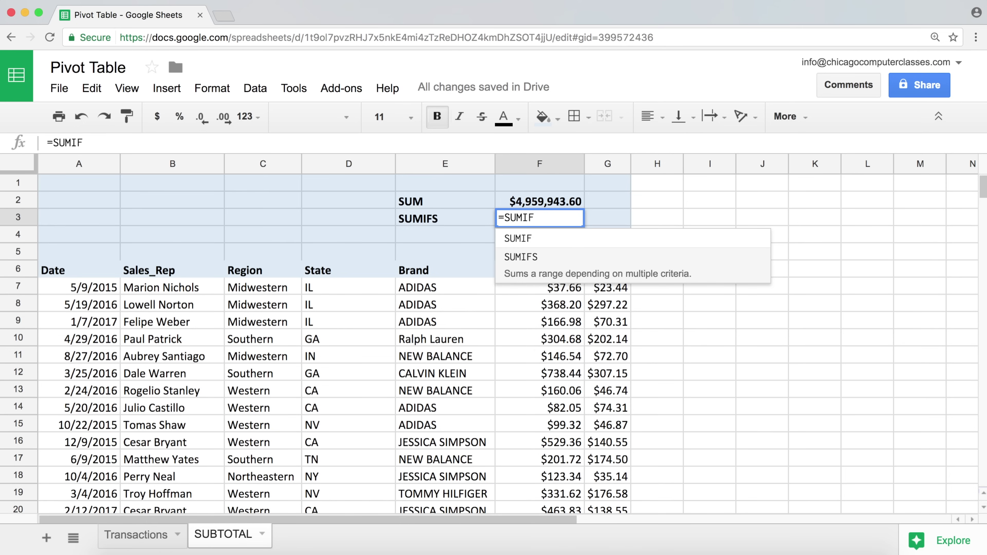
key("Tab")
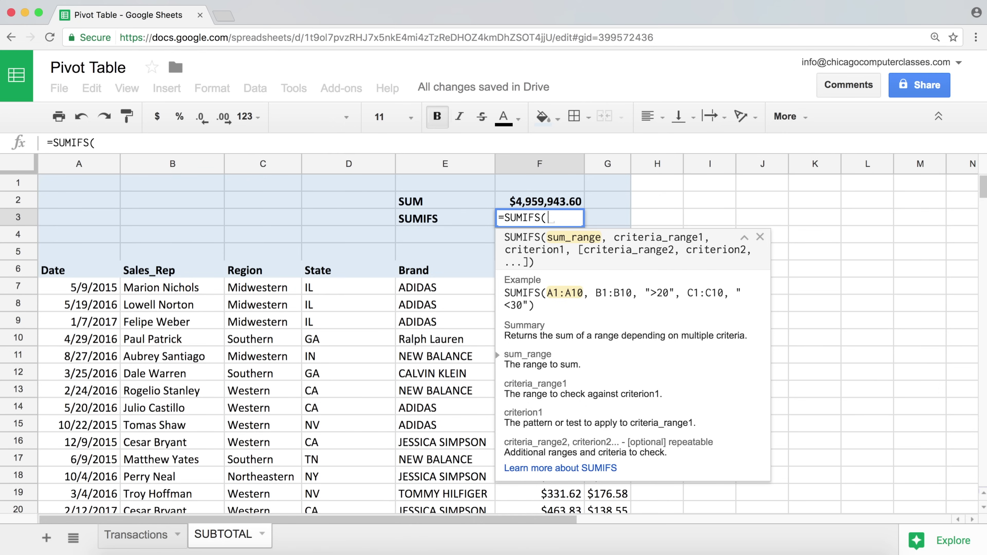
key("Down")
key("Down")
key("Down")
key("Down")
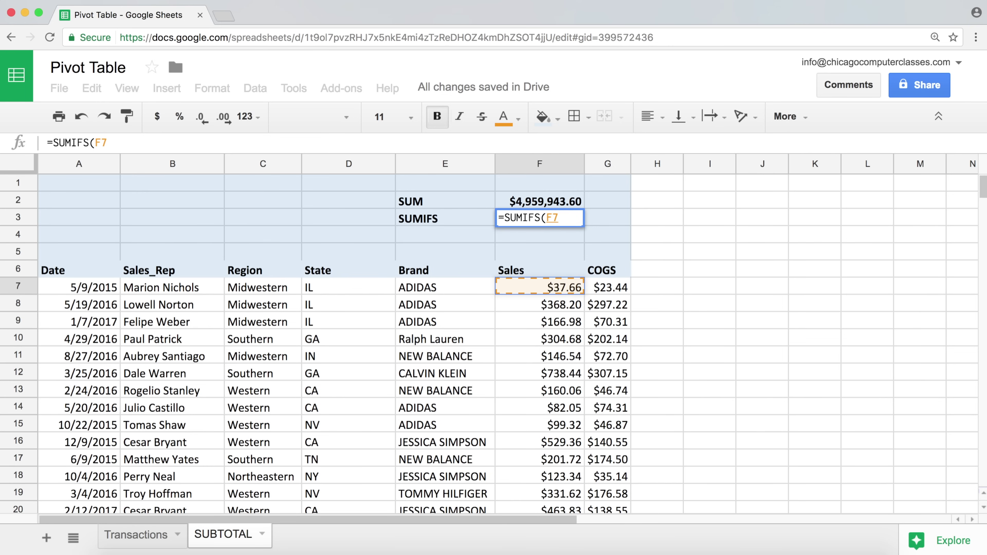
key("super+shift+Down")
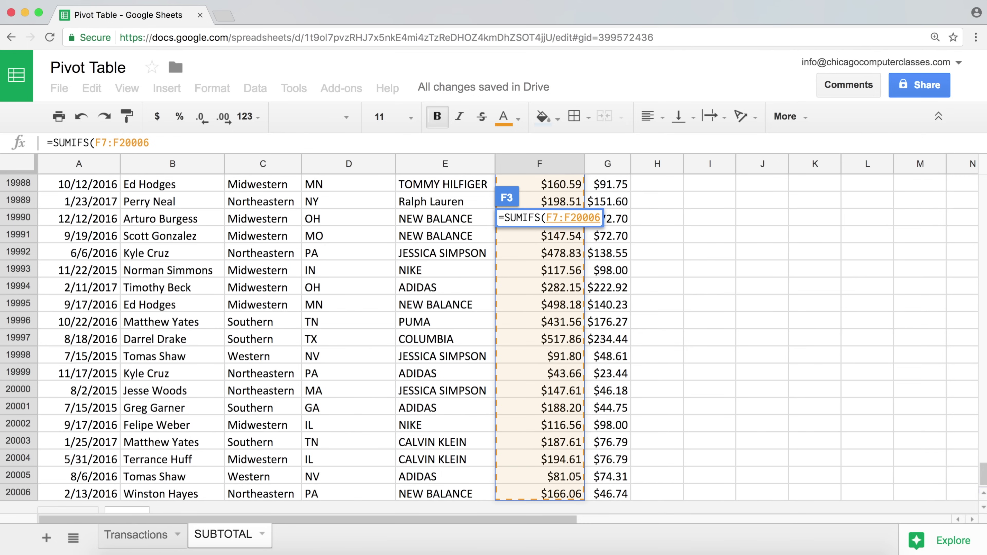
key("F4")
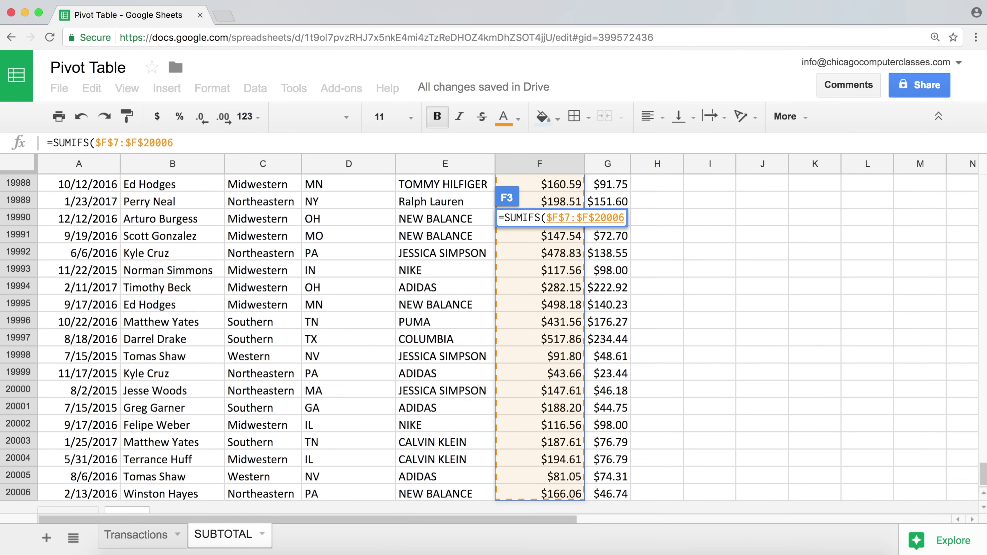
type(",")
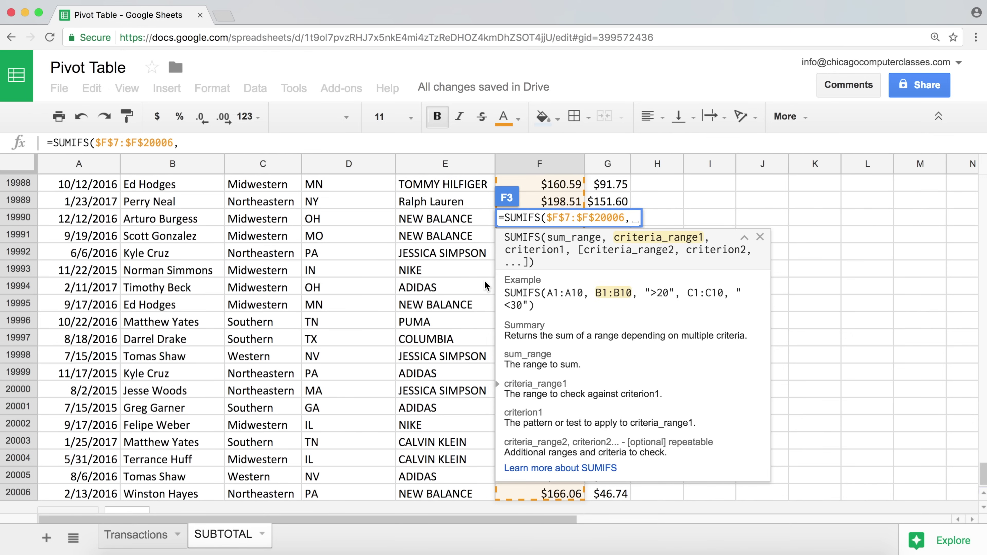
type("E7")
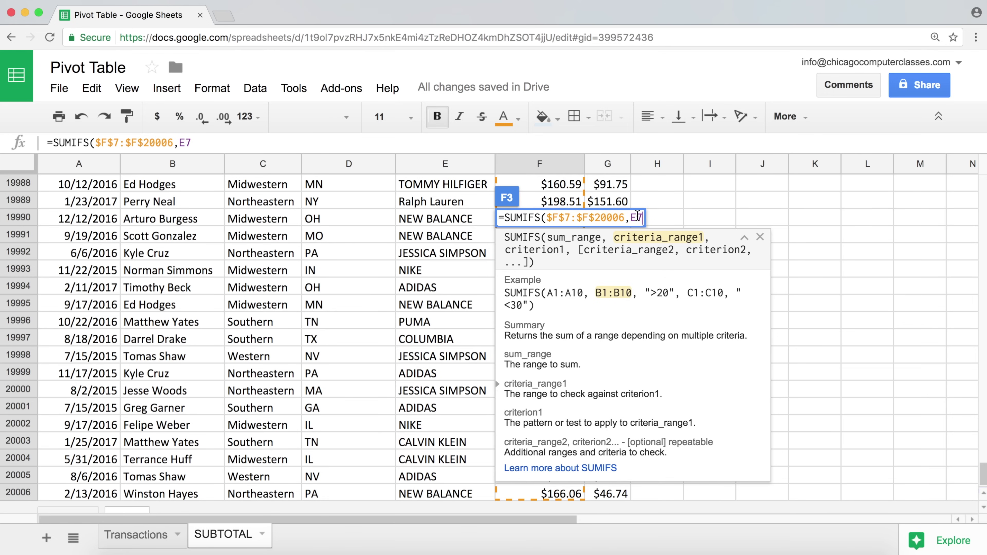
Finish SUMIFS with criteria range $E$7:$E$20006 and criterion "NEW BALANCE".
type(":E")
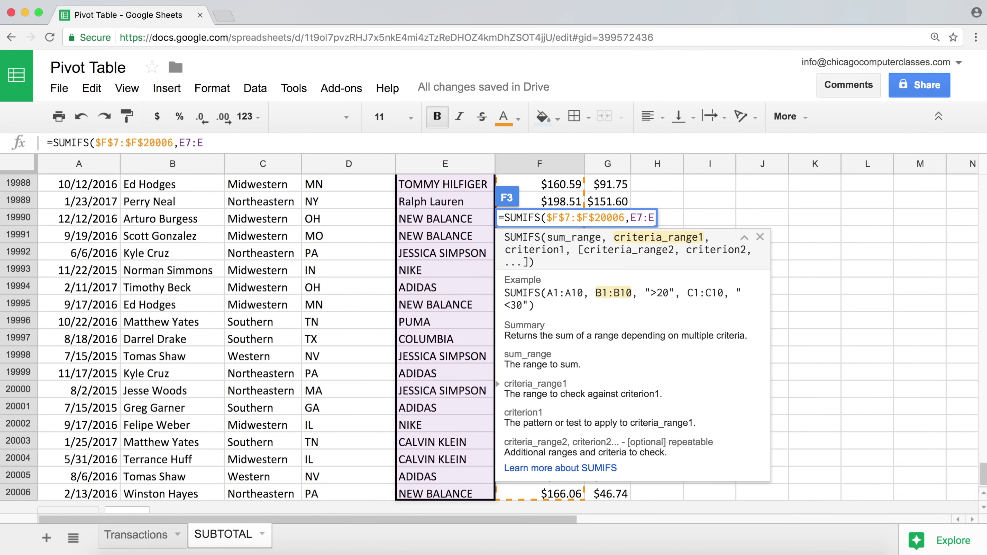
type("20006")
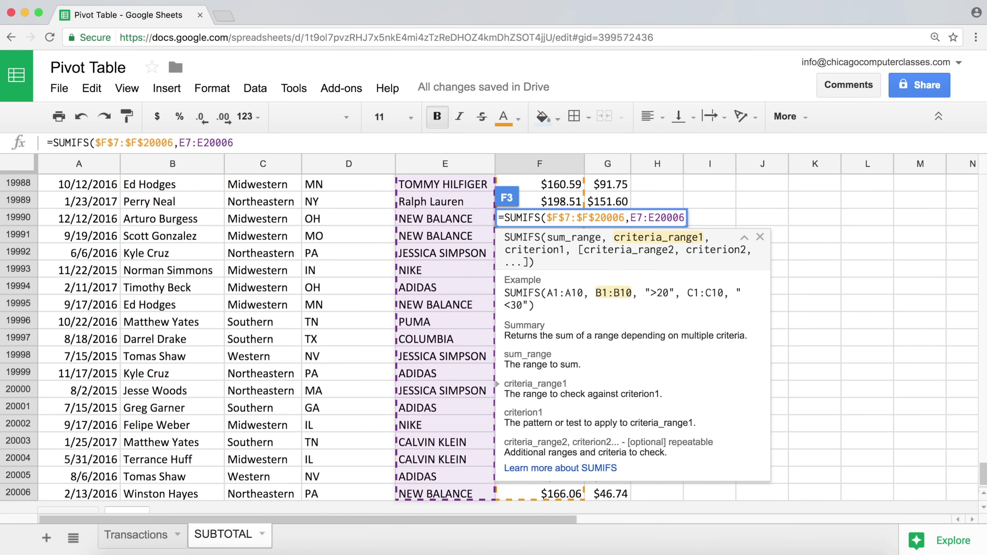
key("F4")
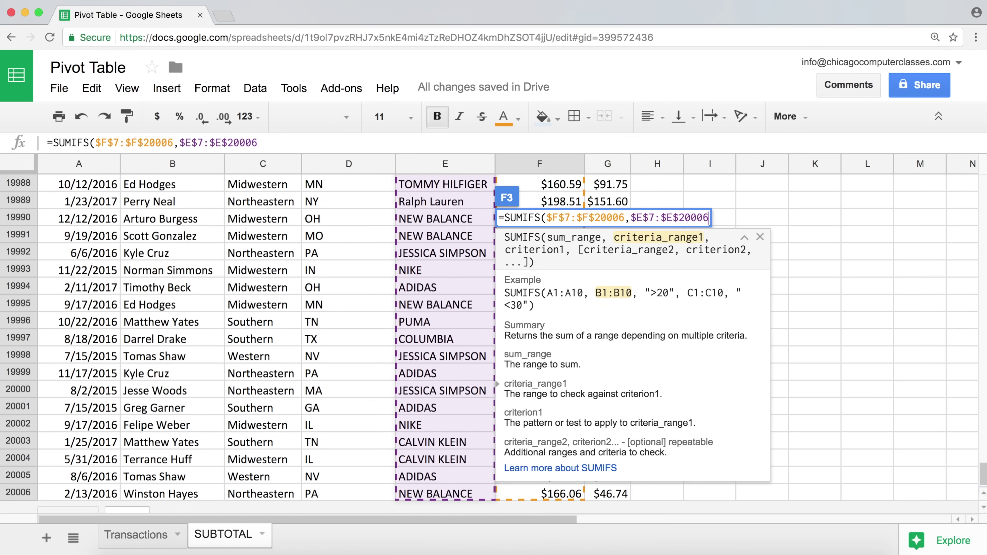
type(",")
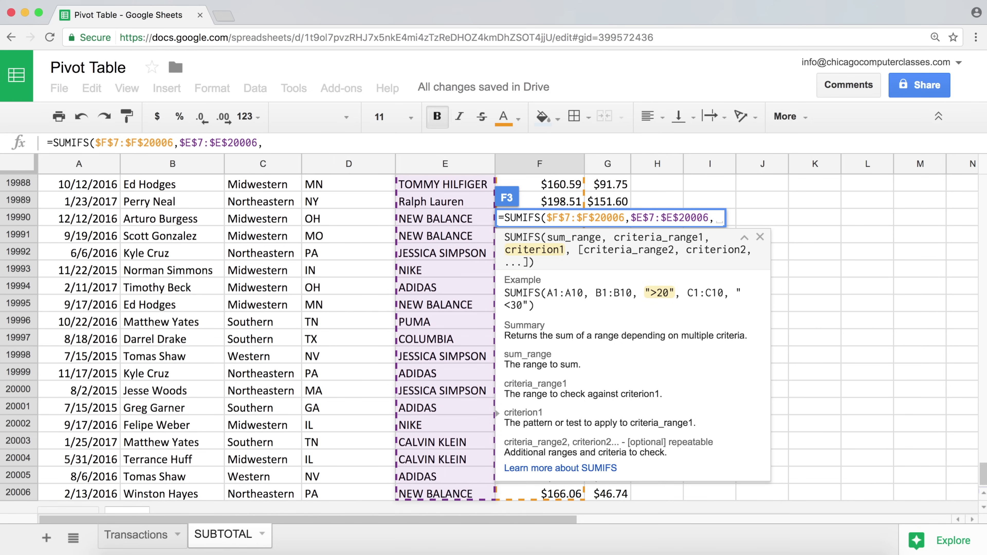
type("\"NEW BALANCE")
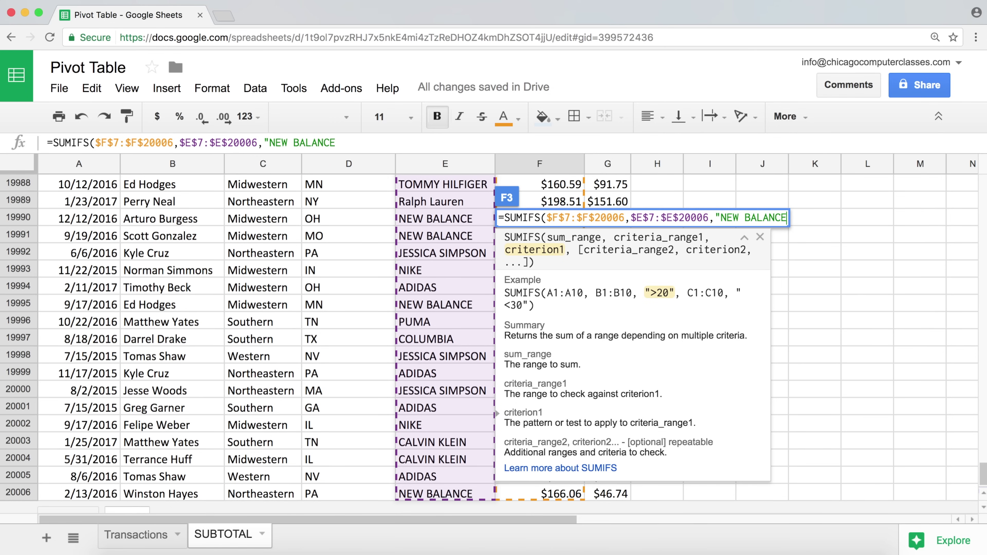
type("\"")
type(")")
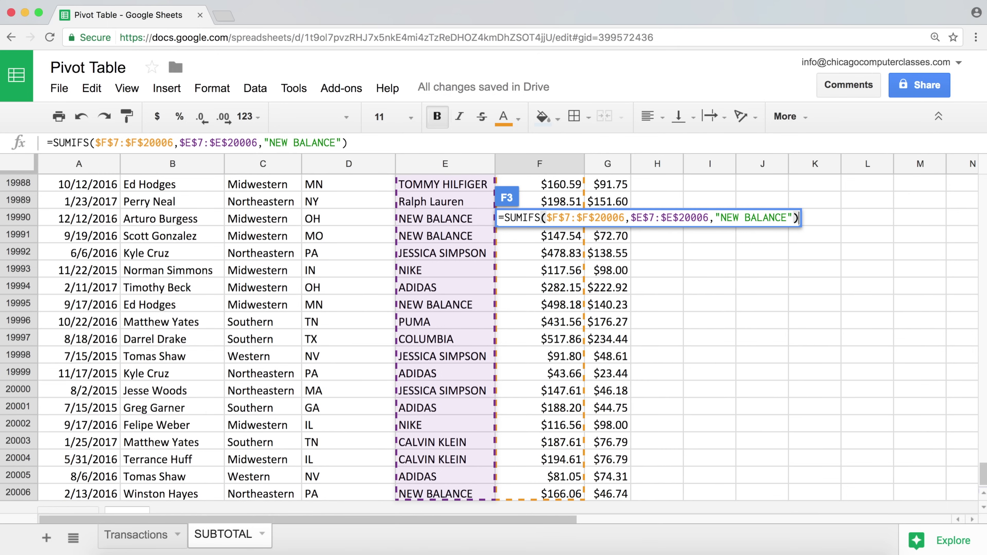
key("Return")
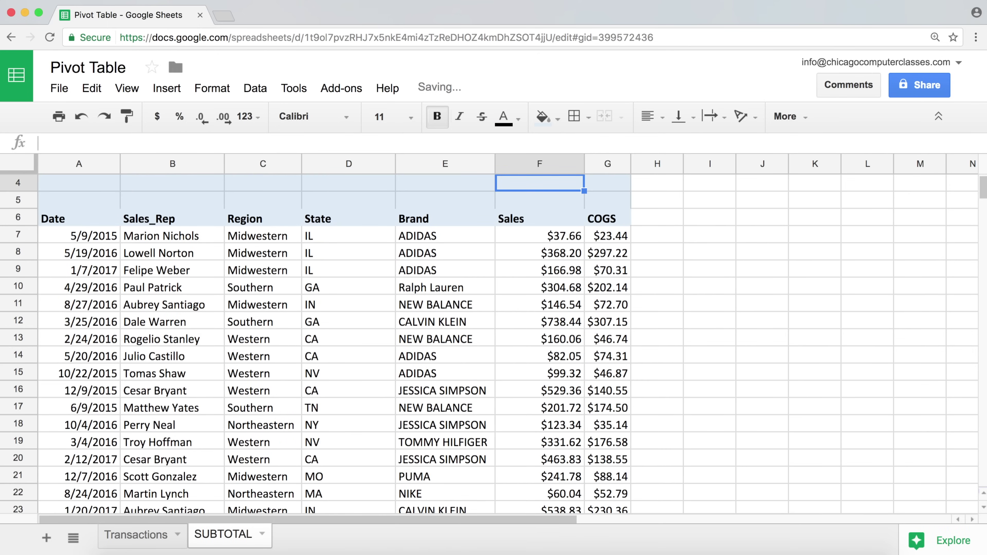
scroll(547, 221, "up", 3)
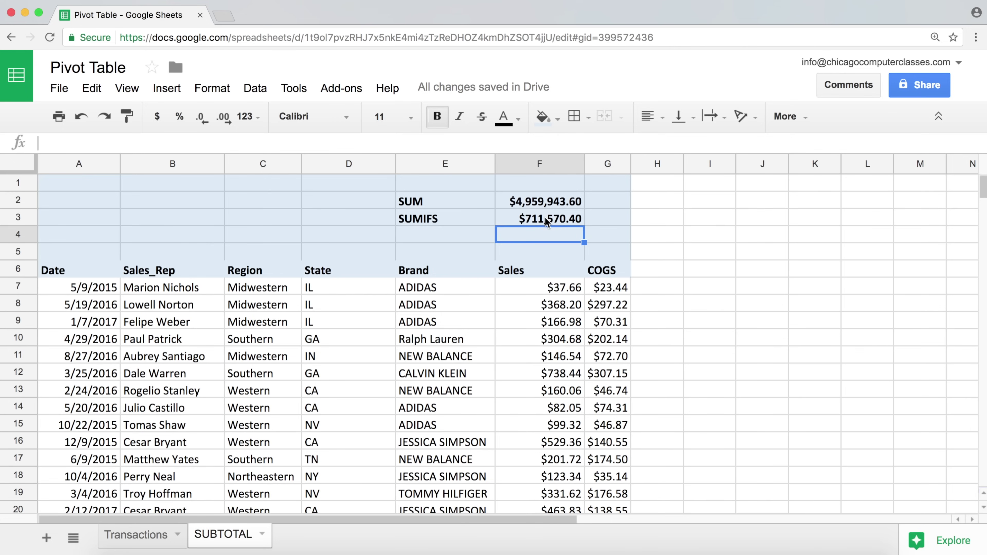
left_click(547, 222)
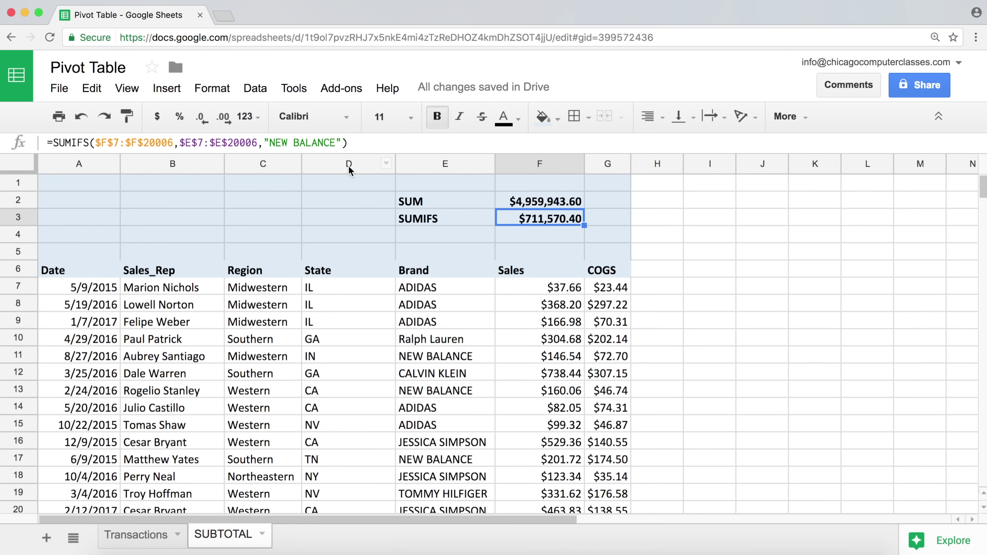
left_click(416, 221)
Move the SUMIFS label from E3 to D3.
key("ctrl+c")
left_click(368, 219)
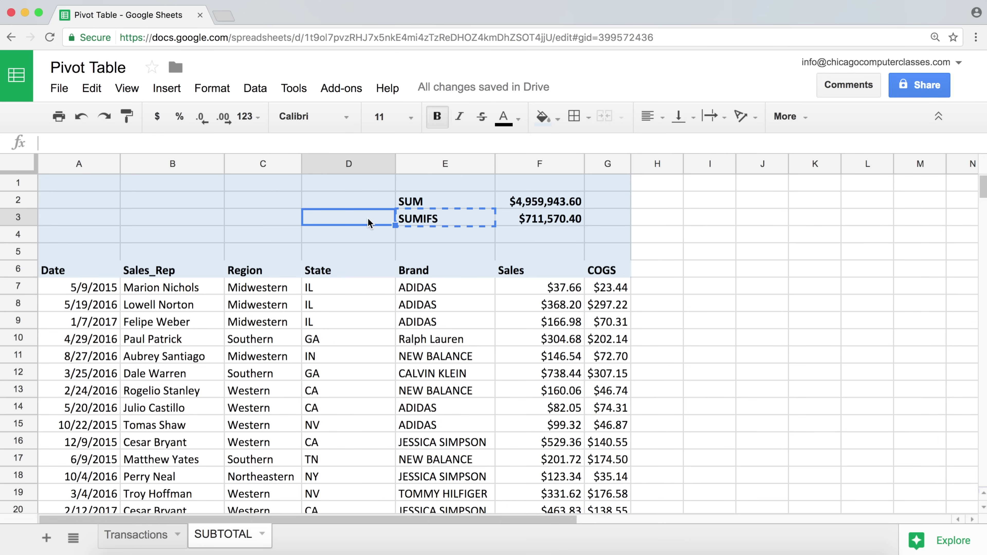
key("ctrl+v")
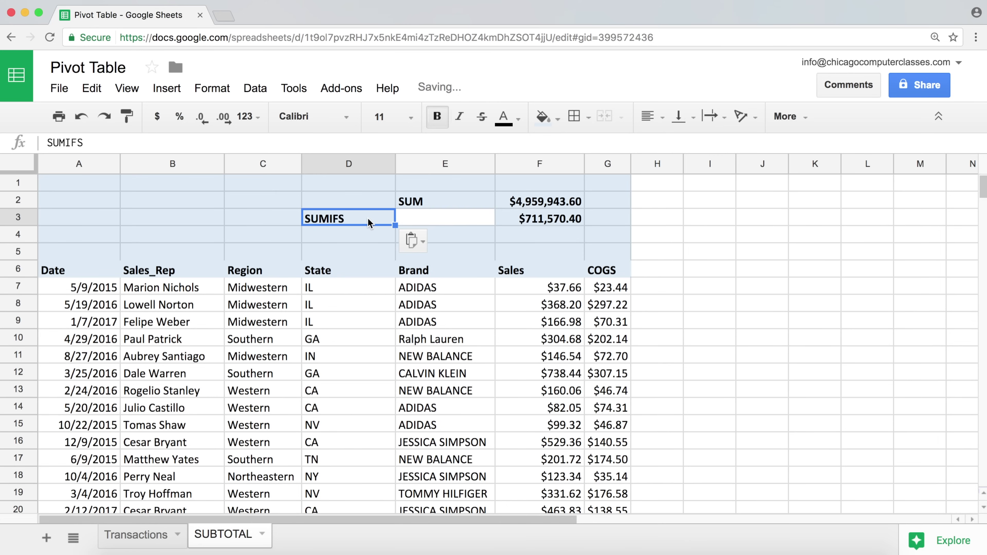
Enter NEW BALANCE in E3 as the brand criterion.
left_click(445, 220)
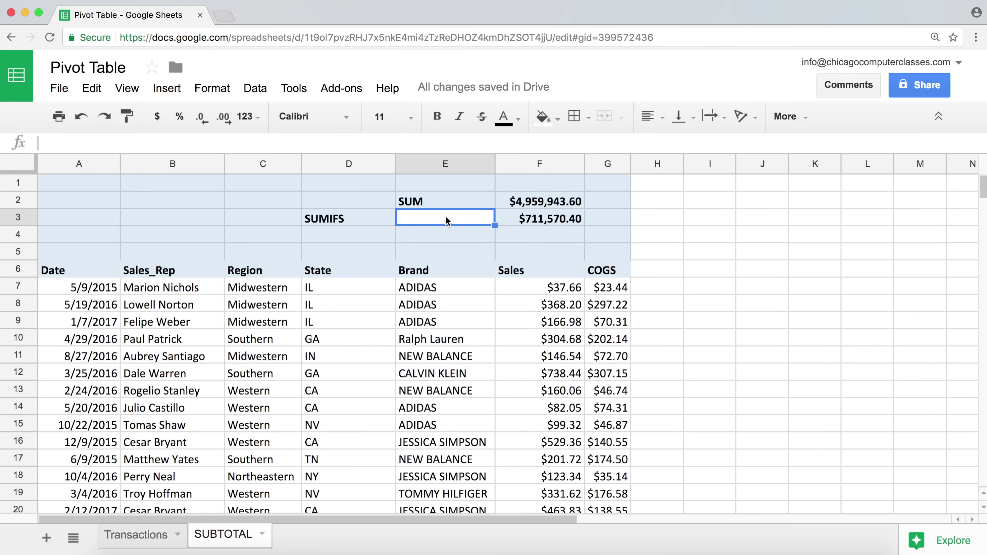
type("N")
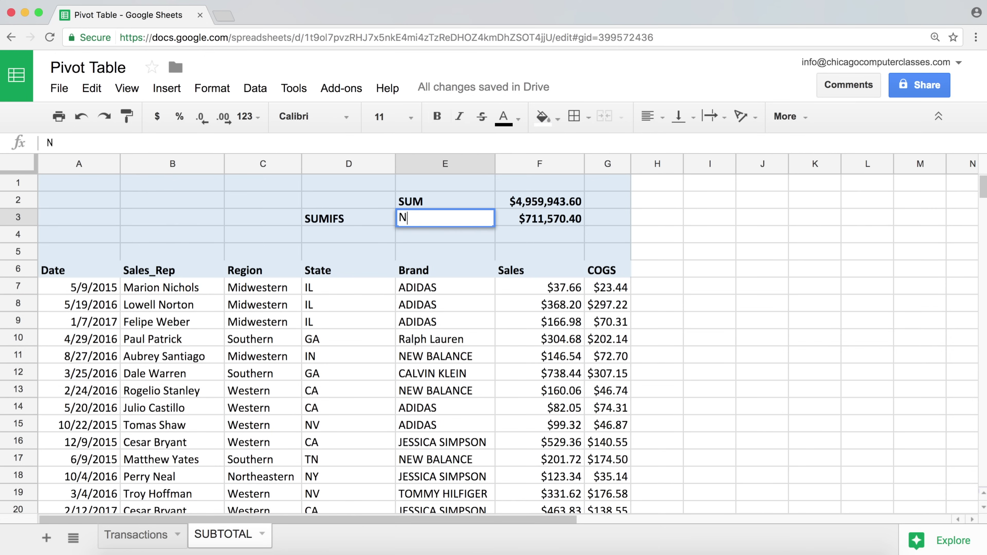
type("EW BALANCE")
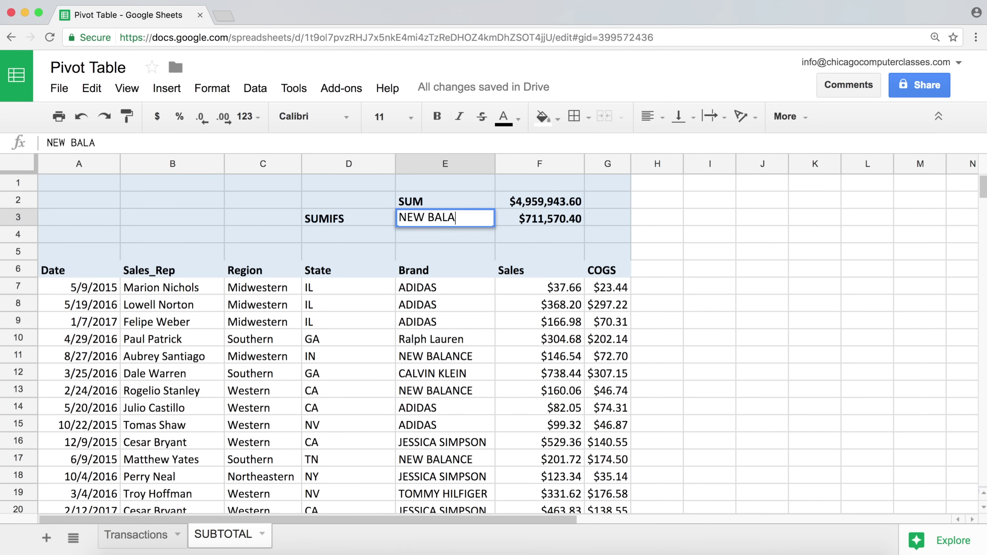
key("Return")
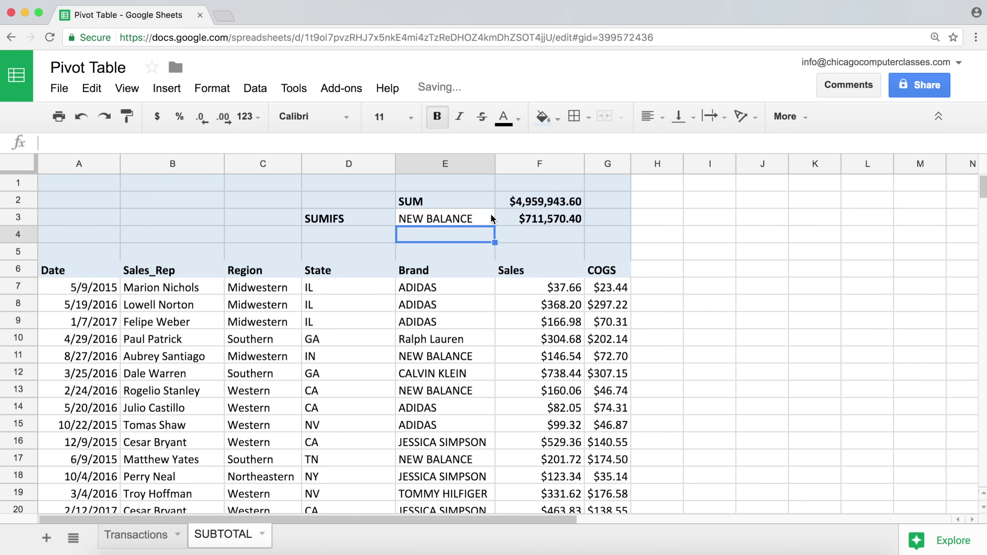
left_click(541, 218)
double_click(540, 219)
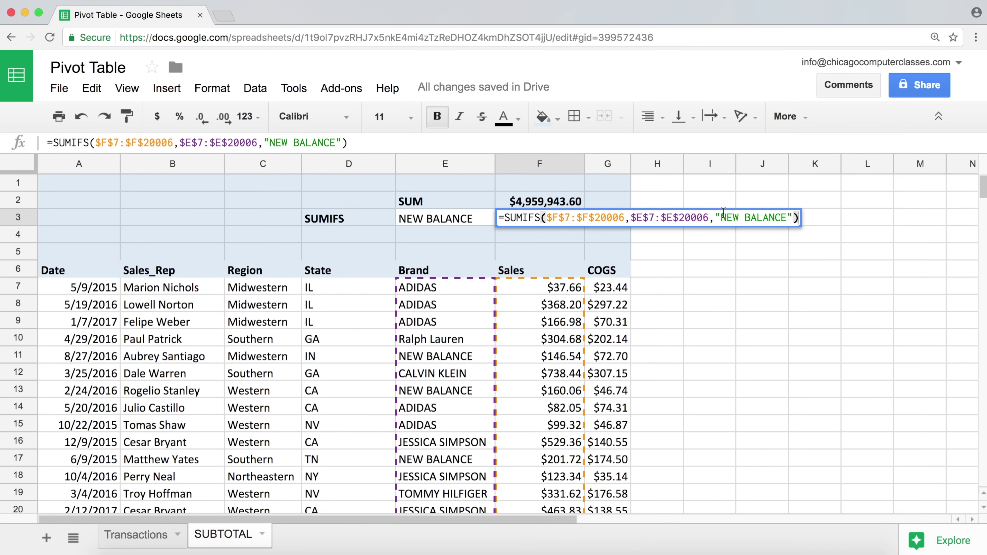
Replace the hardcoded "NEW BALANCE" criterion in F3's SUMIFS with a reference to E3.
left_click_drag(718, 219, 792, 218)
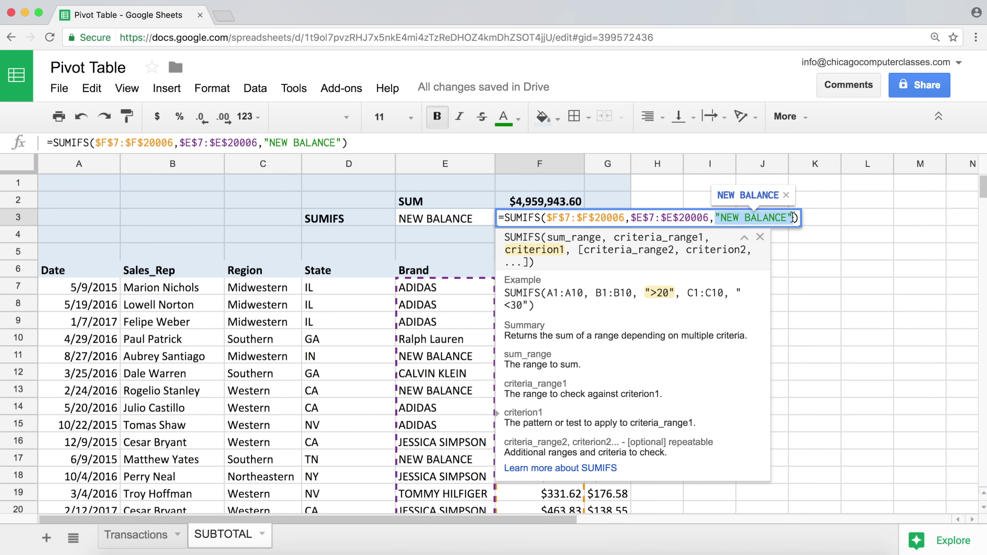
key("BackSpace")
left_click(720, 217)
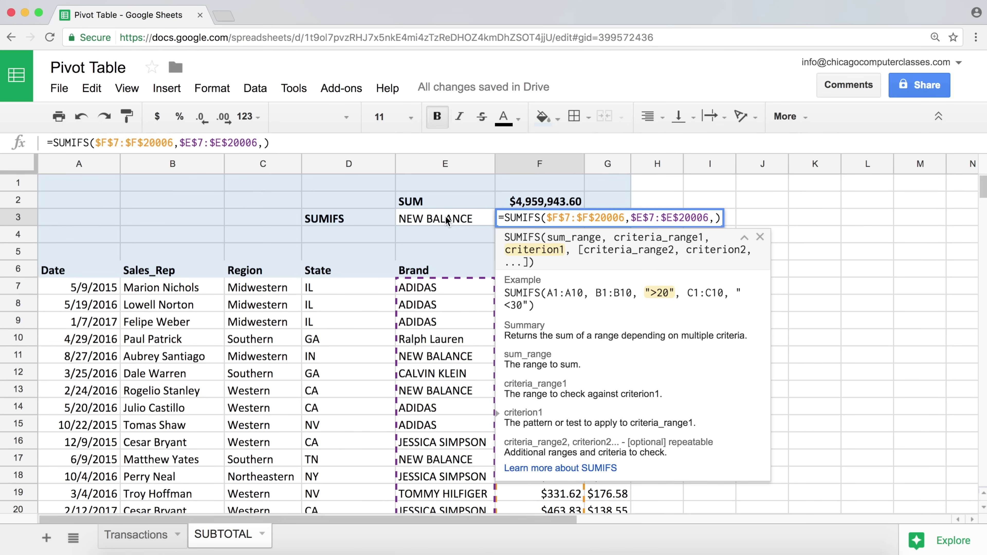
type("E3")
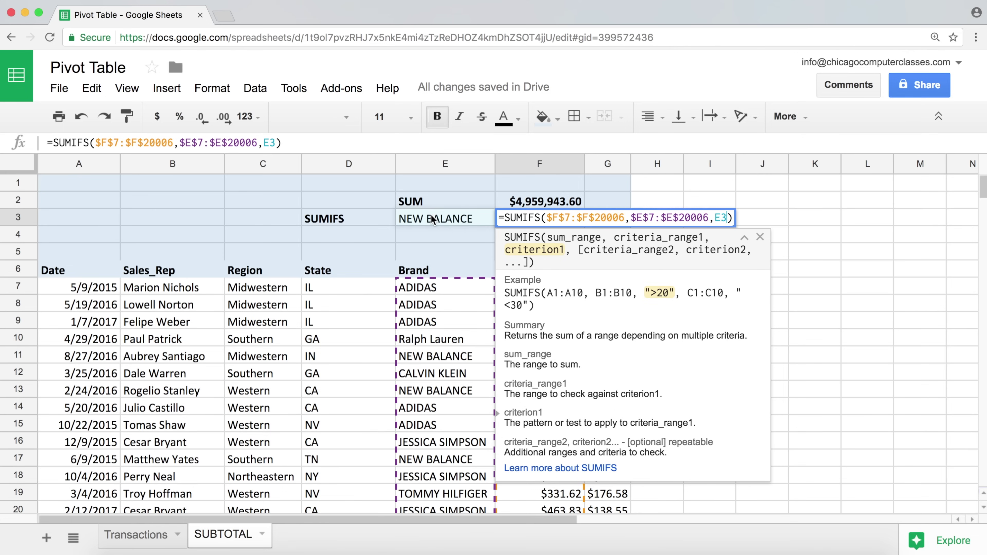
key("Return")
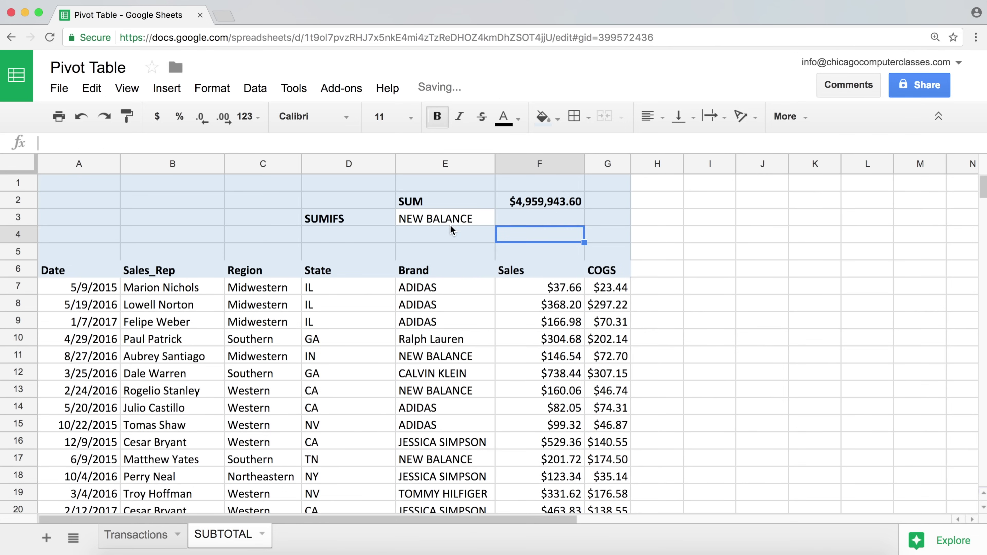
left_click(534, 220)
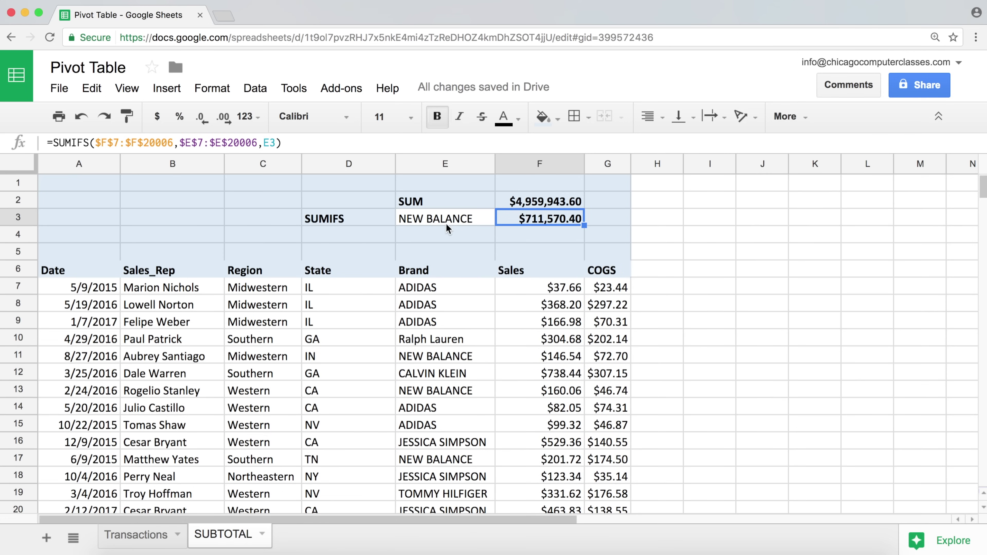
left_click(465, 223)
type("ADISID")
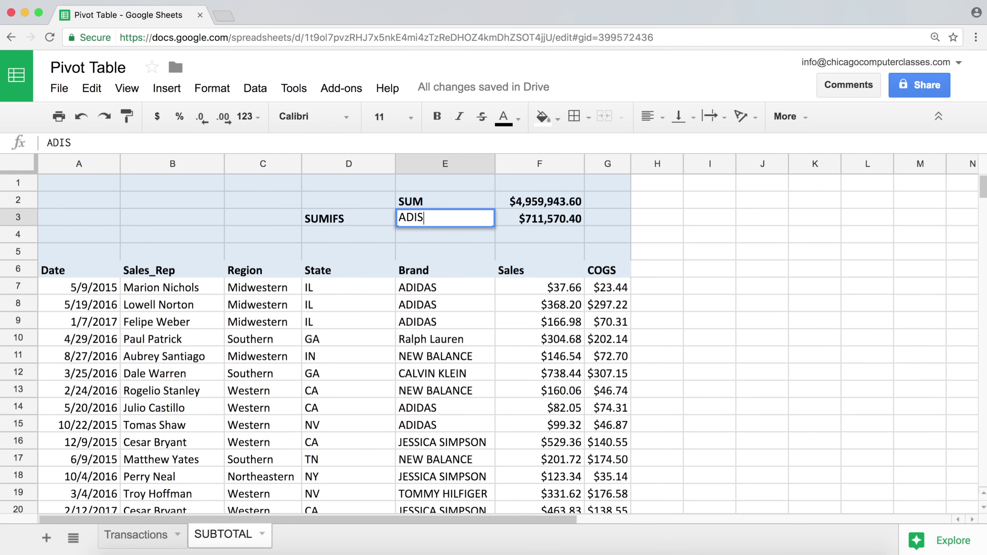
key("BackSpace")
key("BackSpace")
key("BackSpace")
type("DAS")
key("Return")
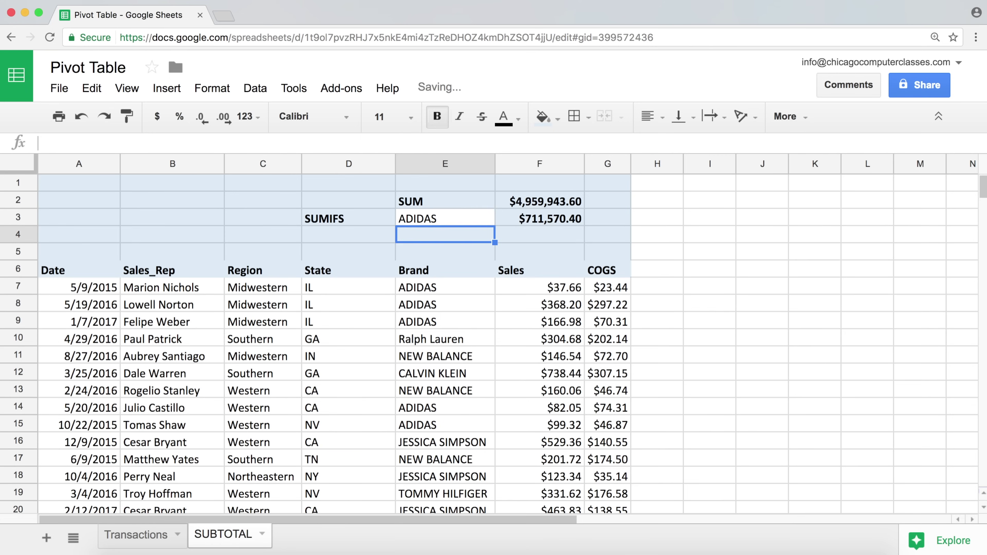
left_click(555, 221)
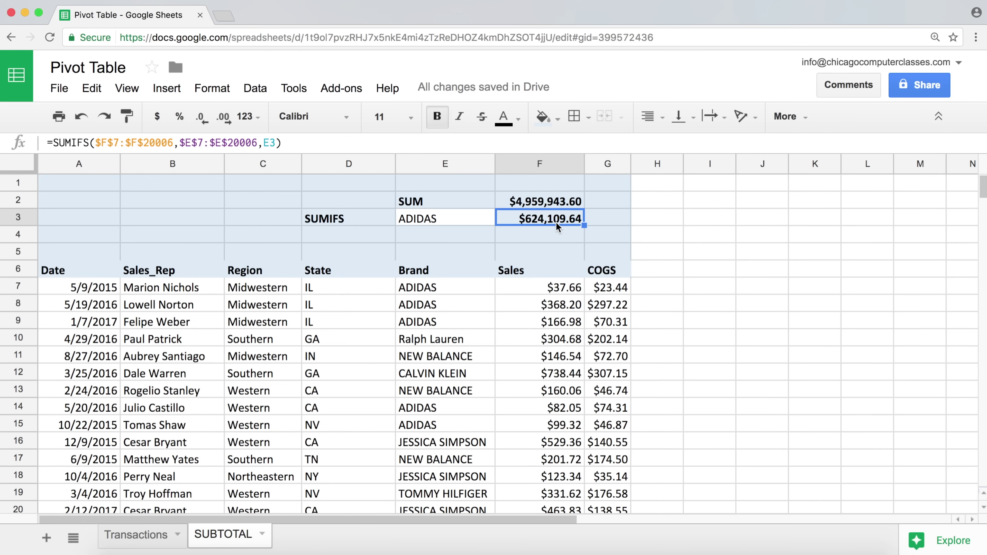
left_click(468, 220)
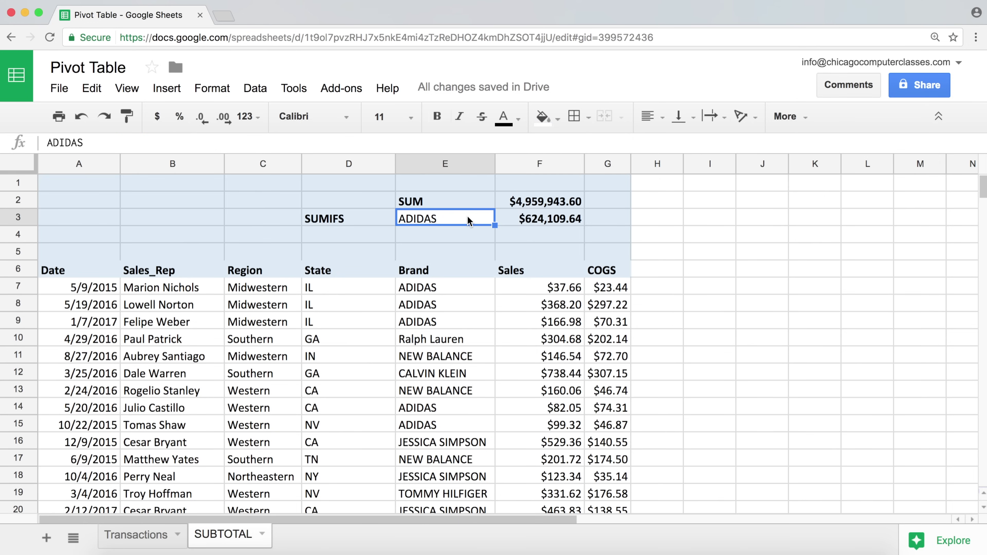
type("NEW BALA")
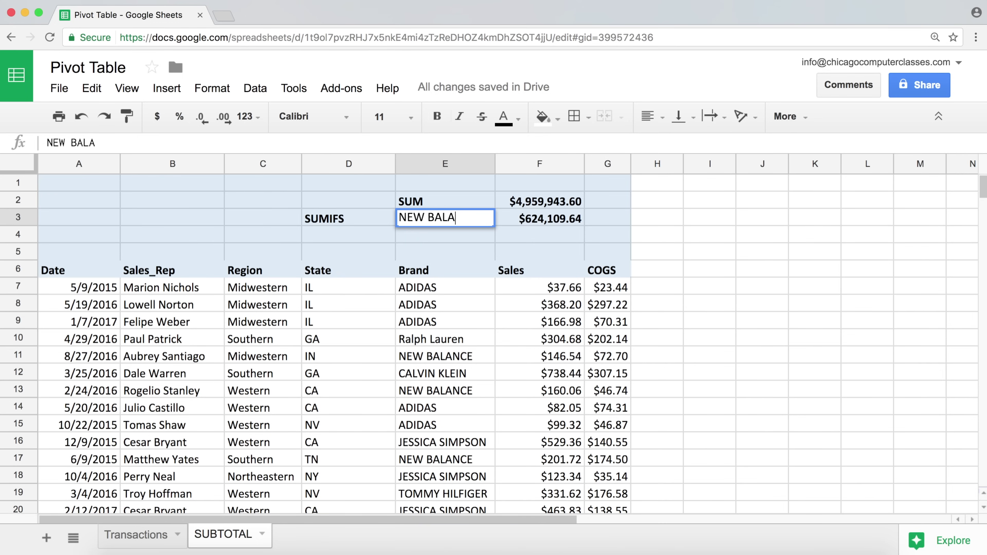
type("NCE")
key("Return")
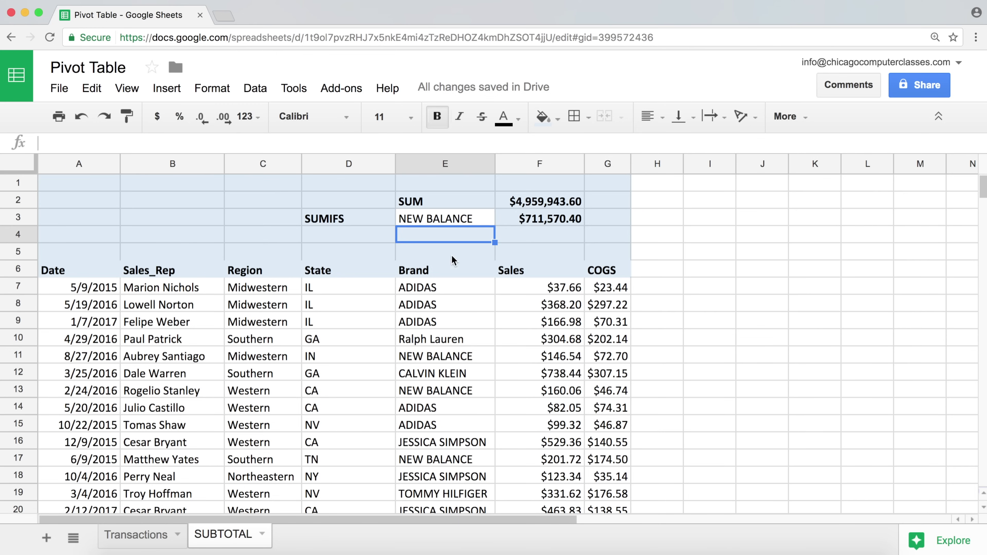
left_click(429, 358)
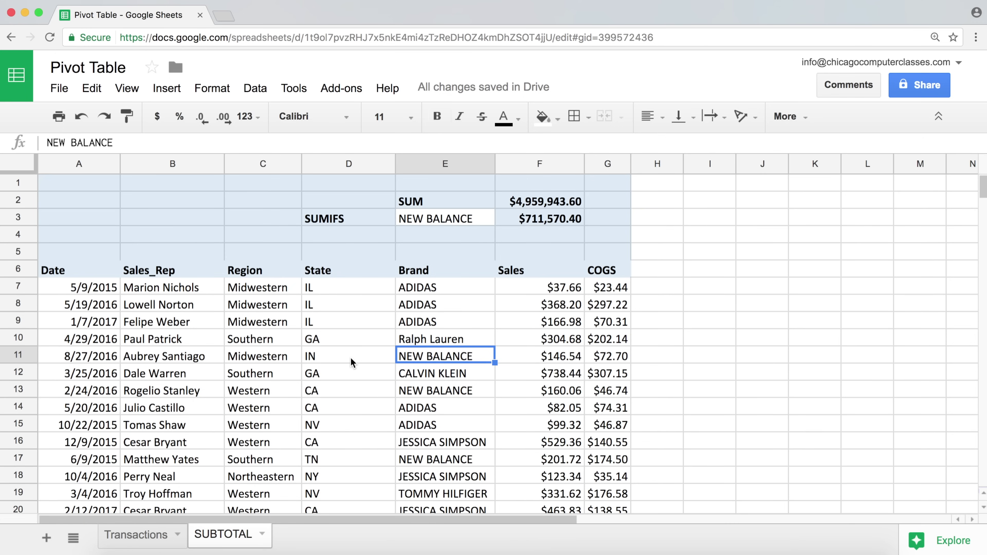
left_click(268, 357)
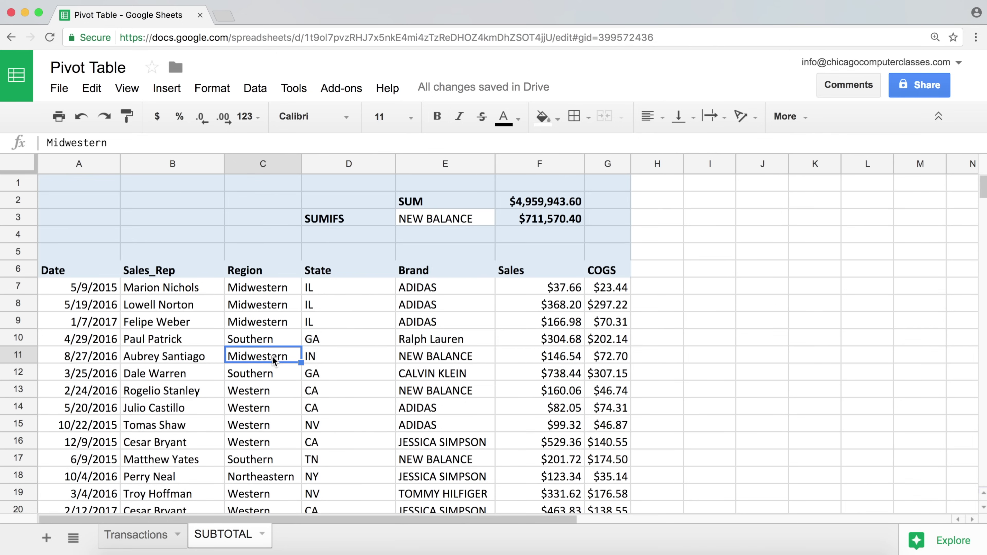
left_click(437, 361)
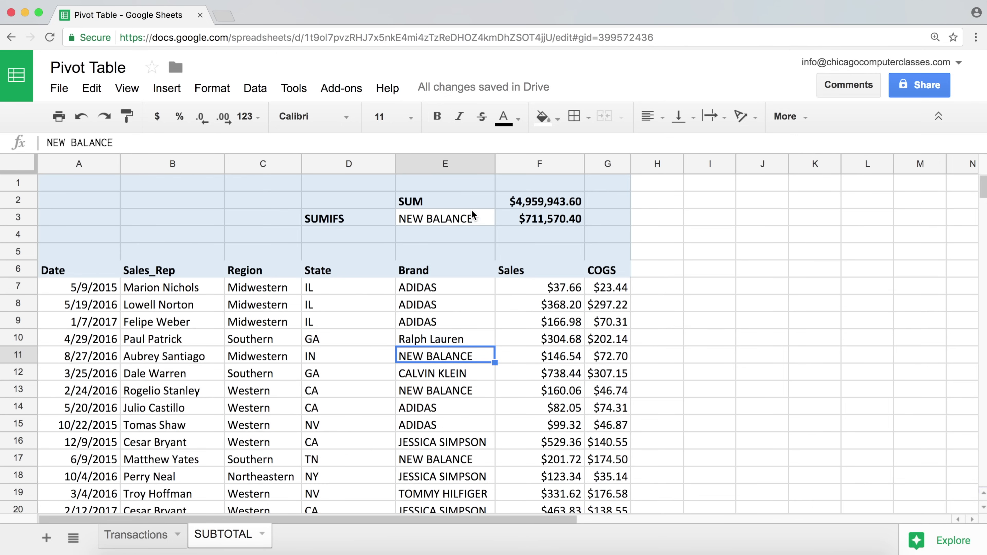
left_click(450, 235)
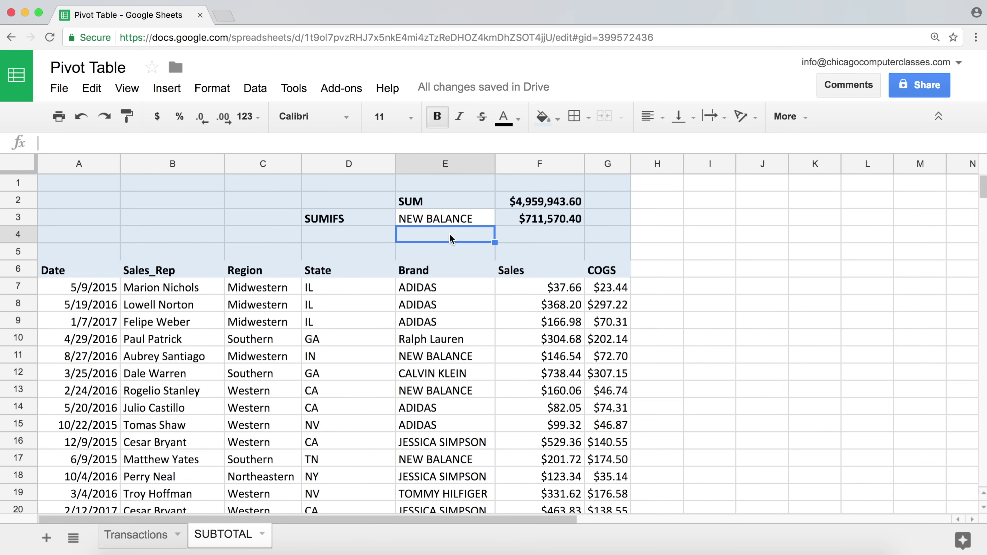
type("Midwestern")
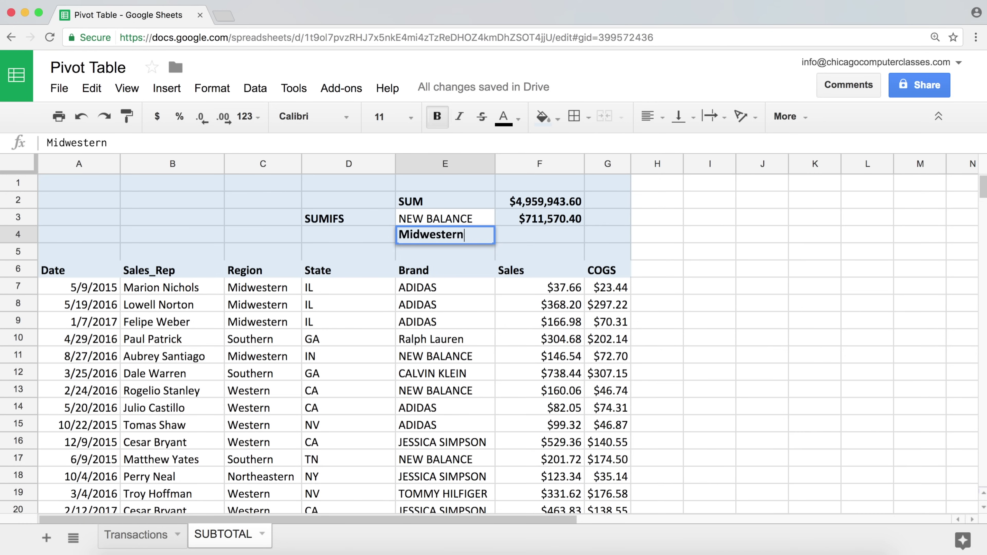
Commit Midwestern in E4 and give it E3's formatting with Paint format.
key("Tab")
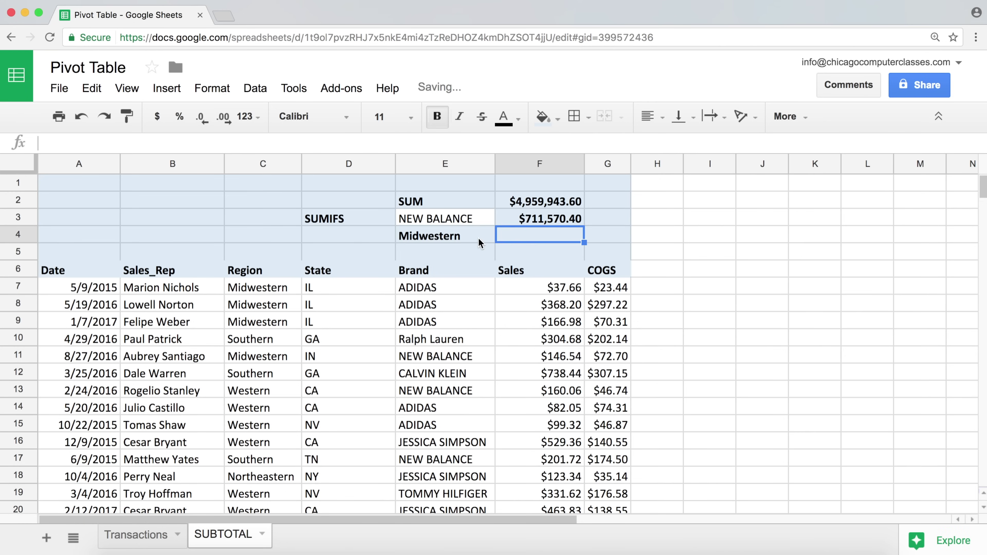
left_click(459, 217)
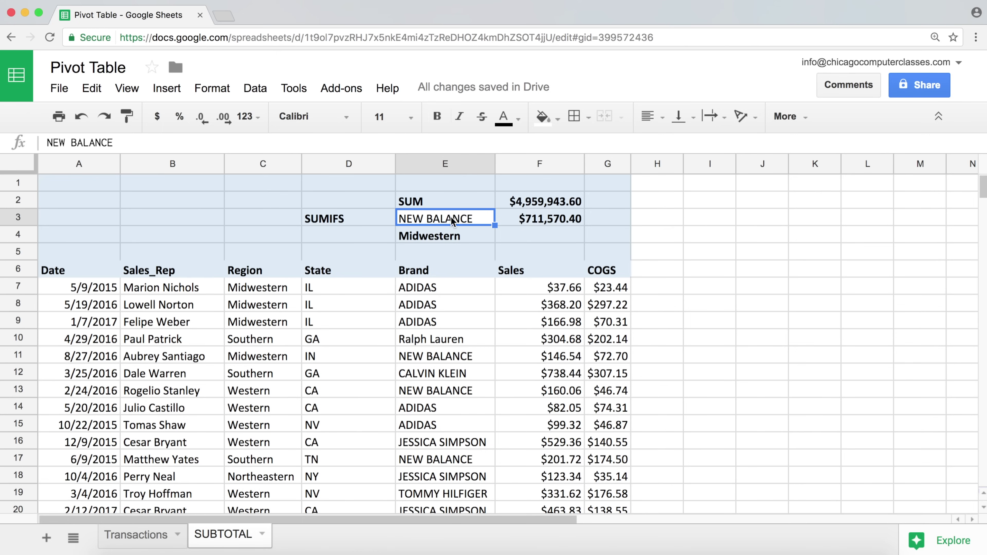
left_click(127, 116)
left_click(435, 236)
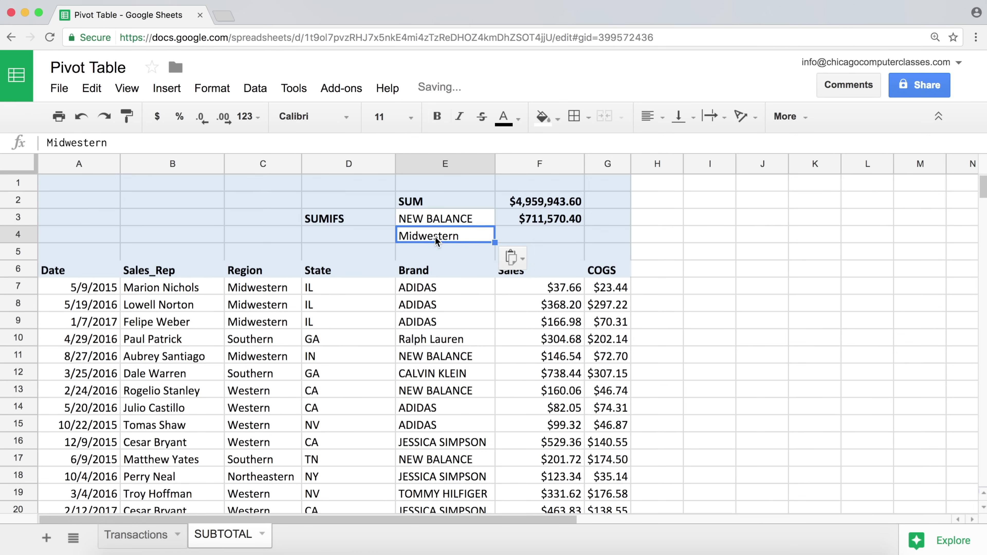
left_click(553, 237)
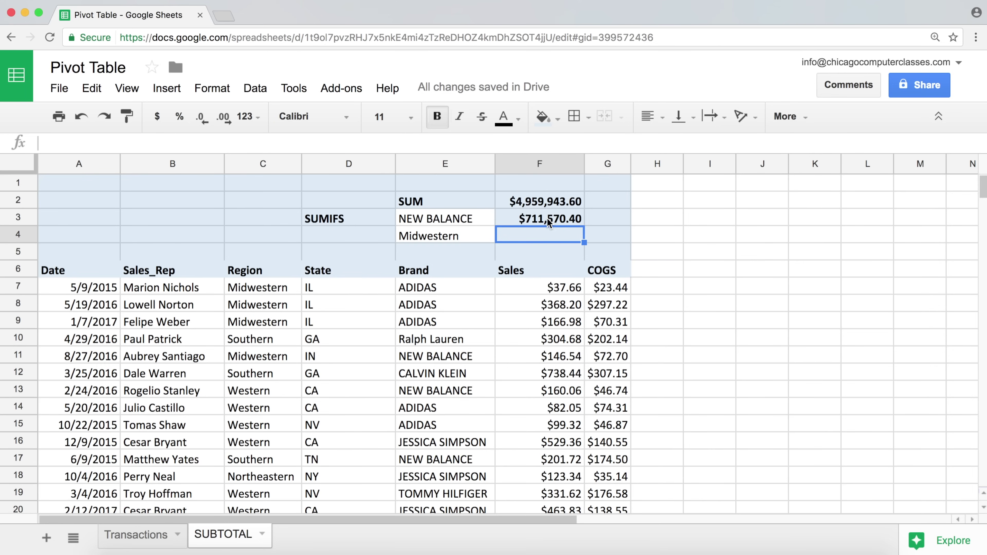
left_click(551, 221)
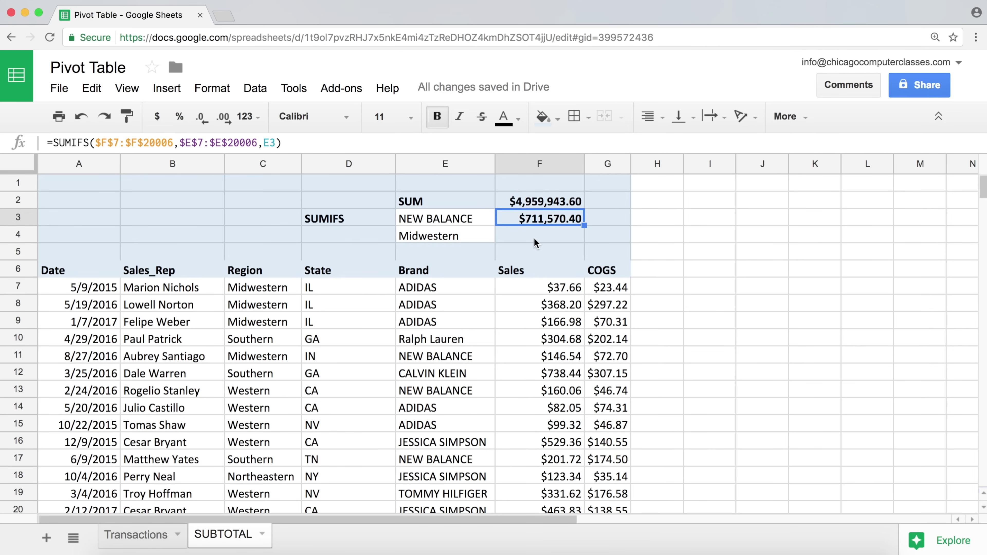
Label D4 'SUMIFS 2 conditions' and widen column D to fit it.
left_click(326, 238)
type("SUMIFS")
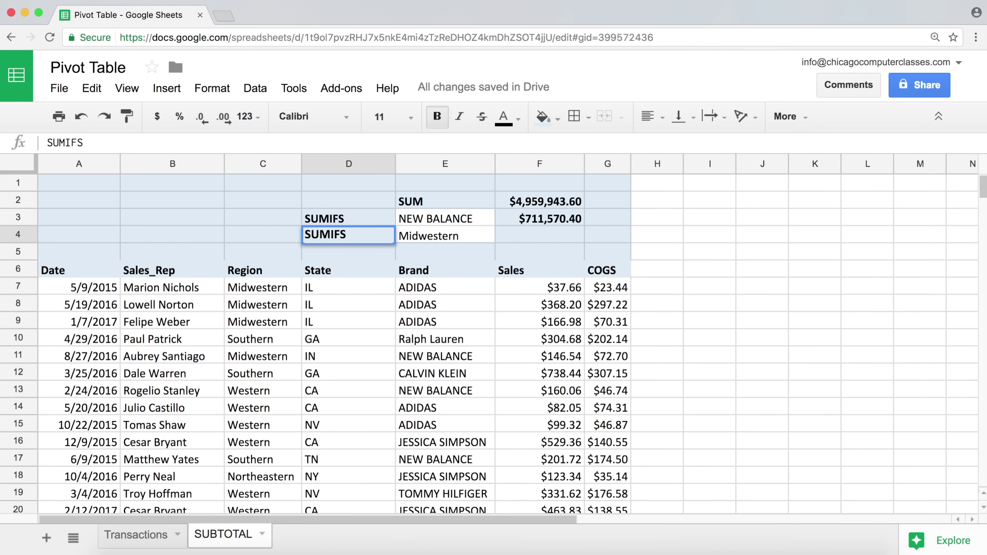
type(" 2 conditions")
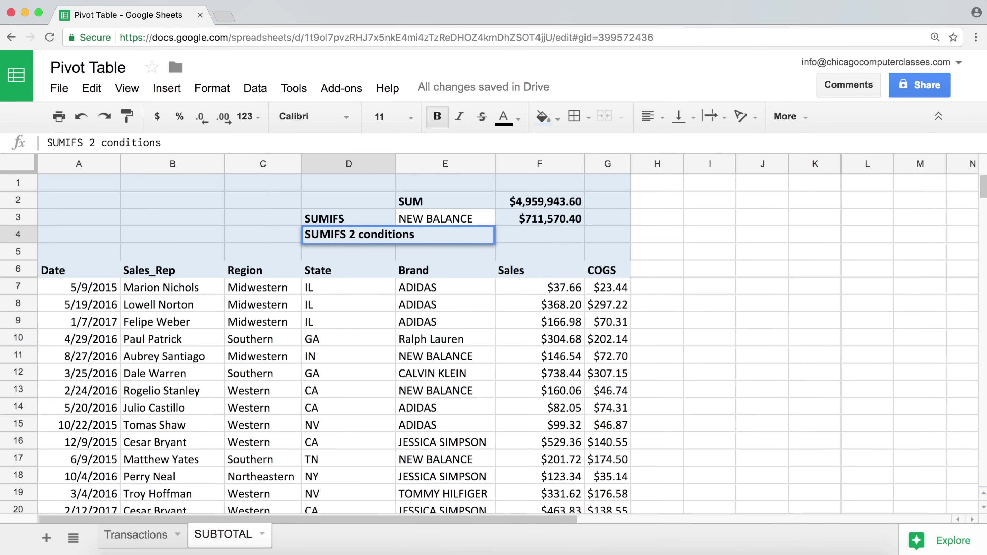
key("Return")
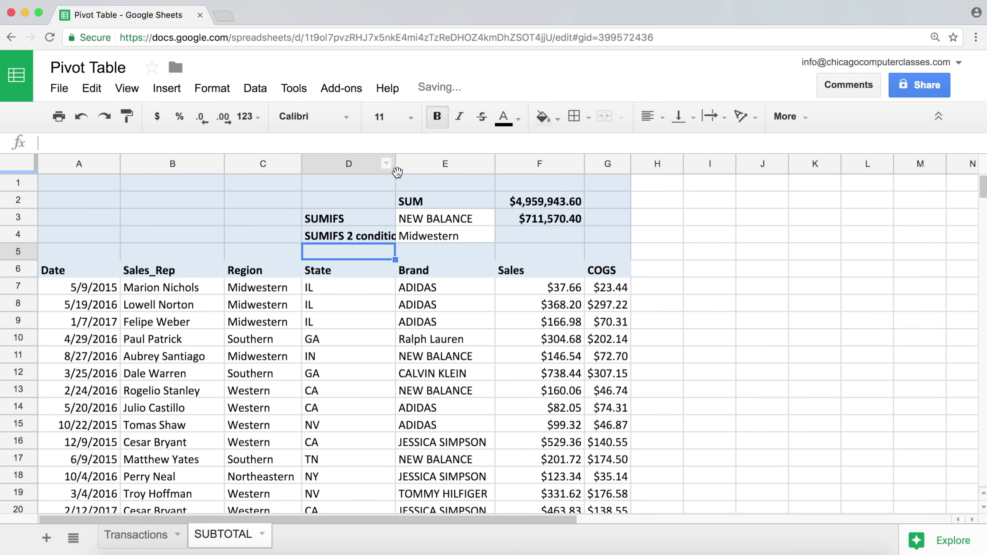
left_click_drag(393, 167, 420, 167)
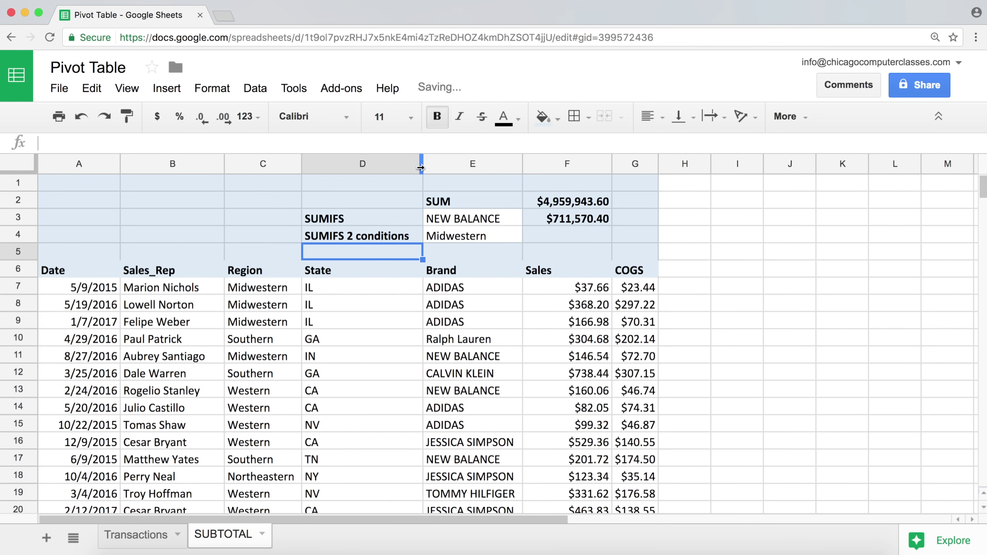
left_click(462, 238)
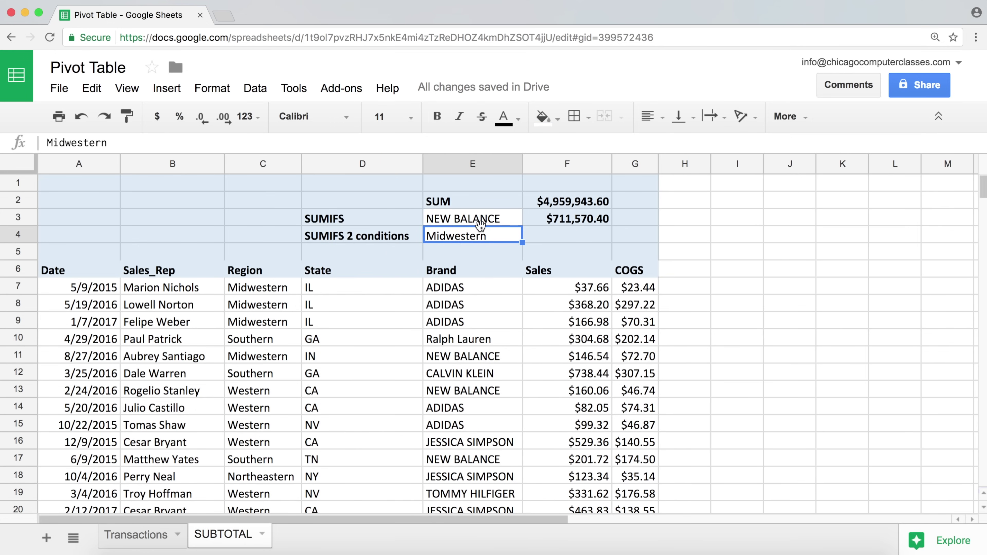
left_click(551, 218)
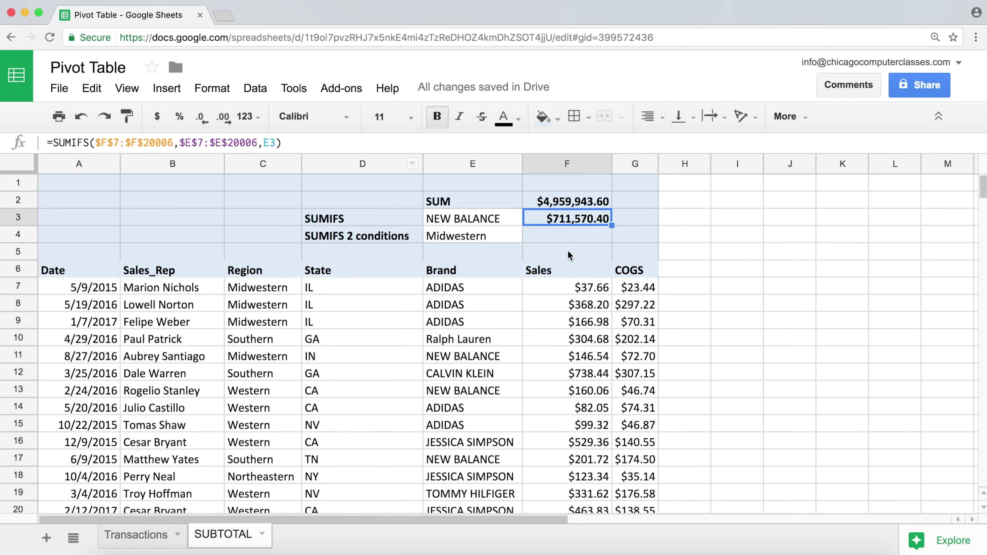
In F4, start =SUMIFS with absolute sales range $F$7:$F$20006 and brand range $E$7:$E$20006.
left_click(570, 238)
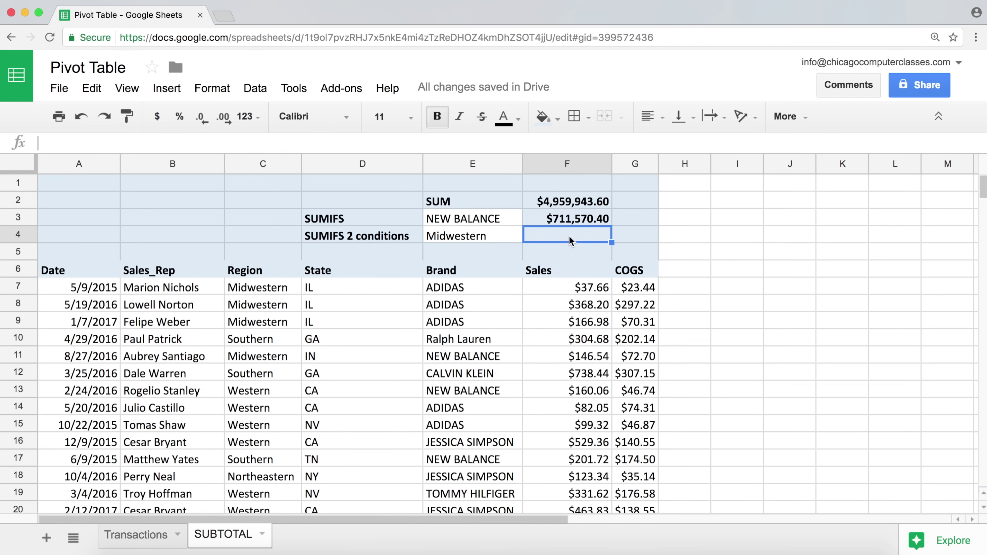
type("=s")
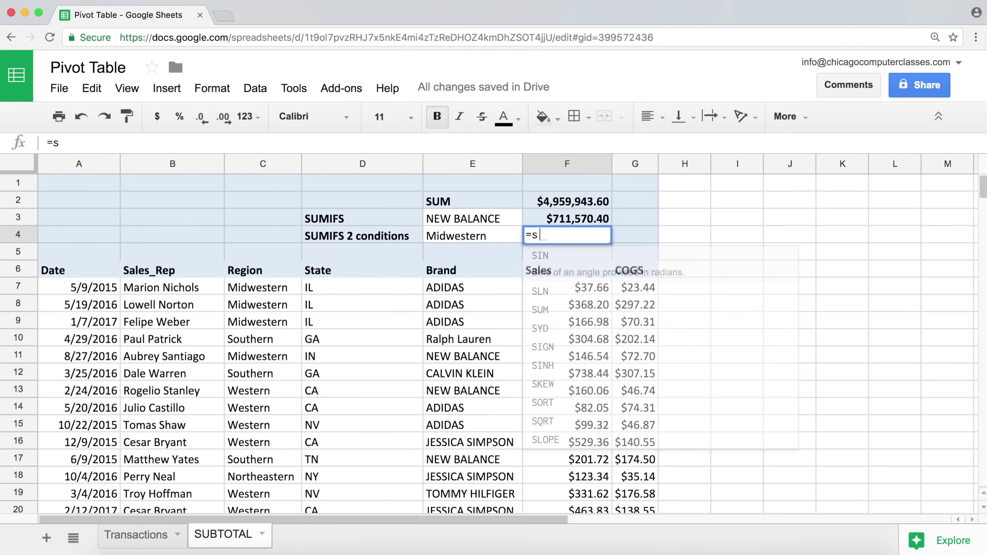
type("umifs")
key("Tab")
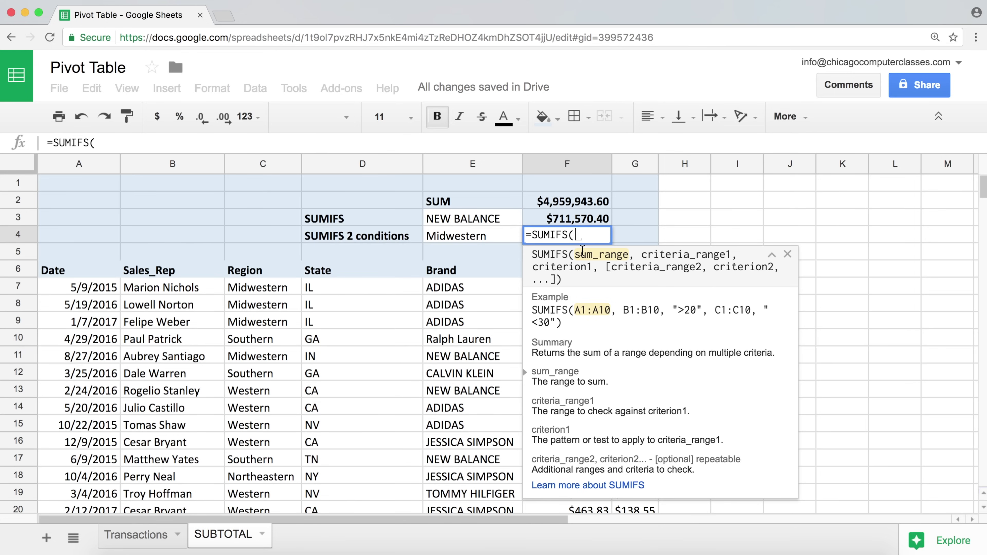
type("f")
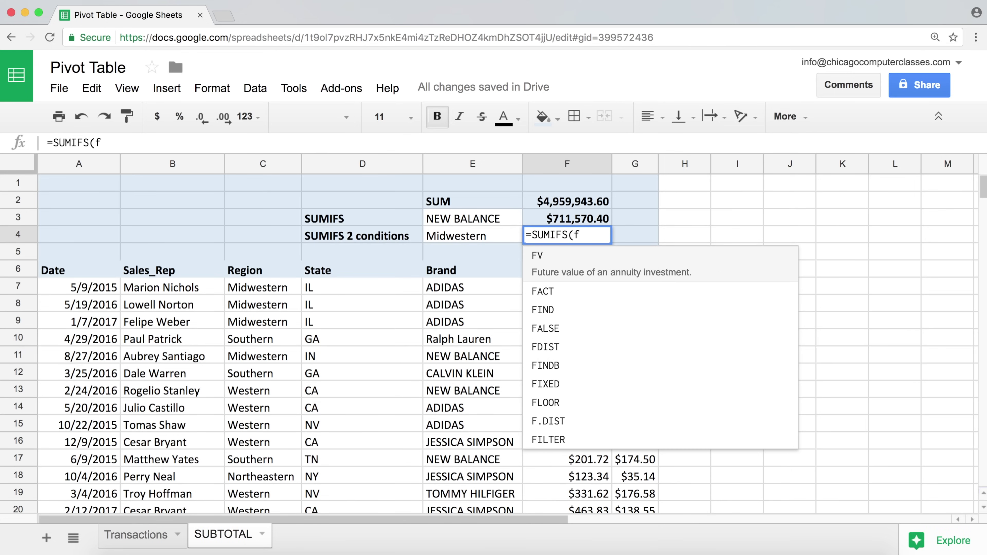
type("7:")
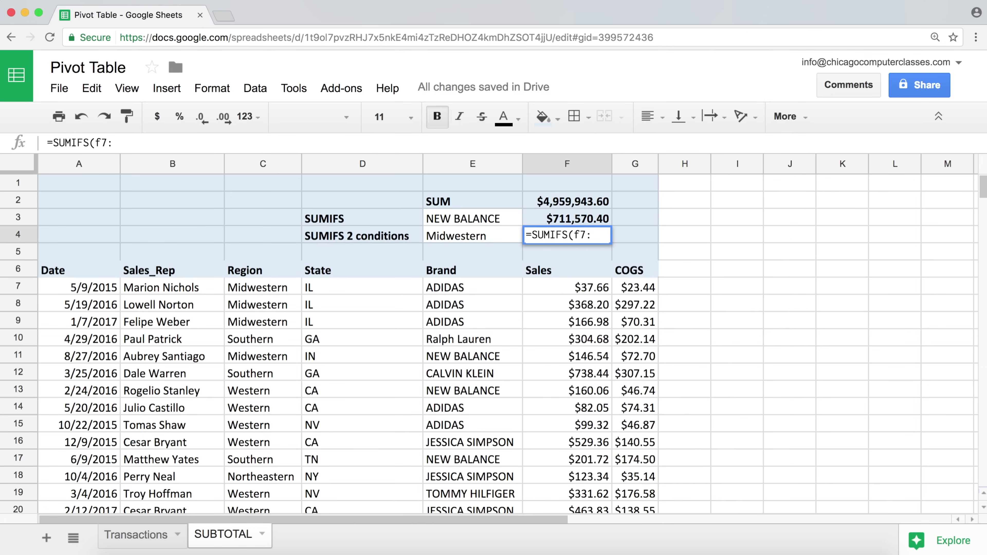
type("f20")
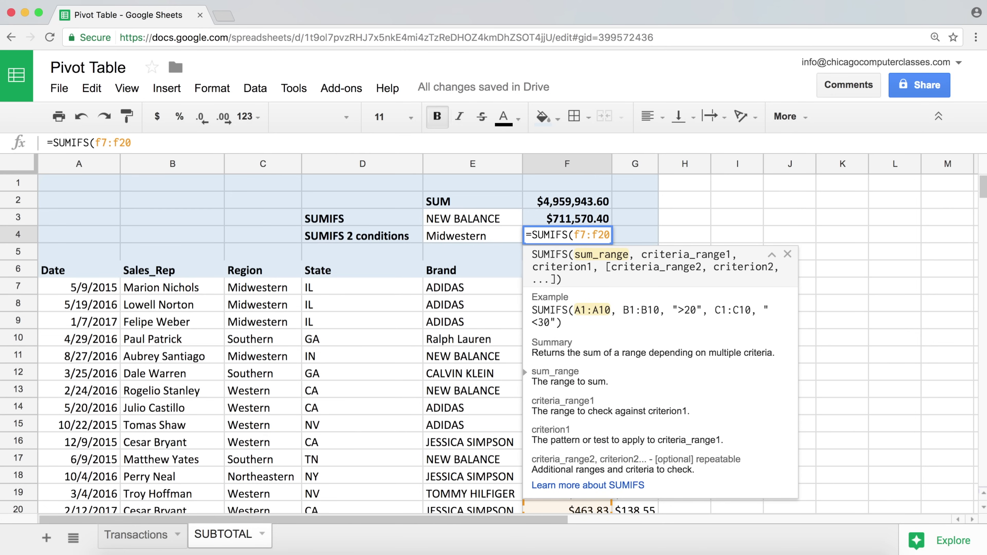
type("0006")
key("F4")
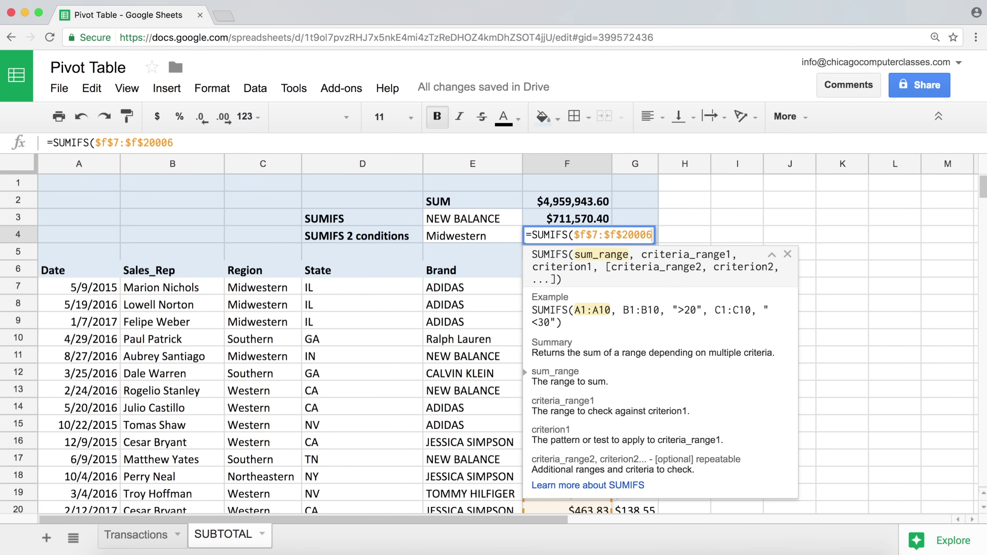
type(",")
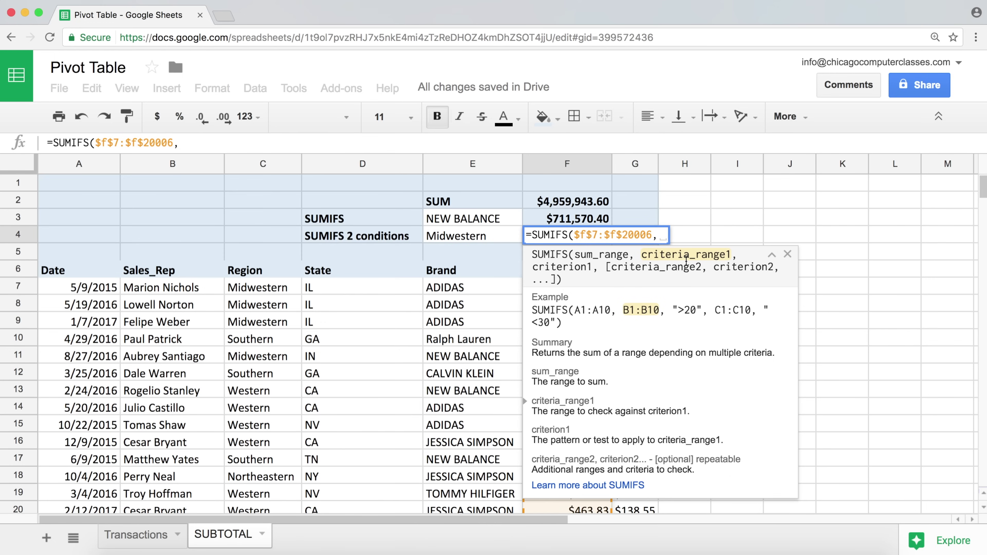
type("e7")
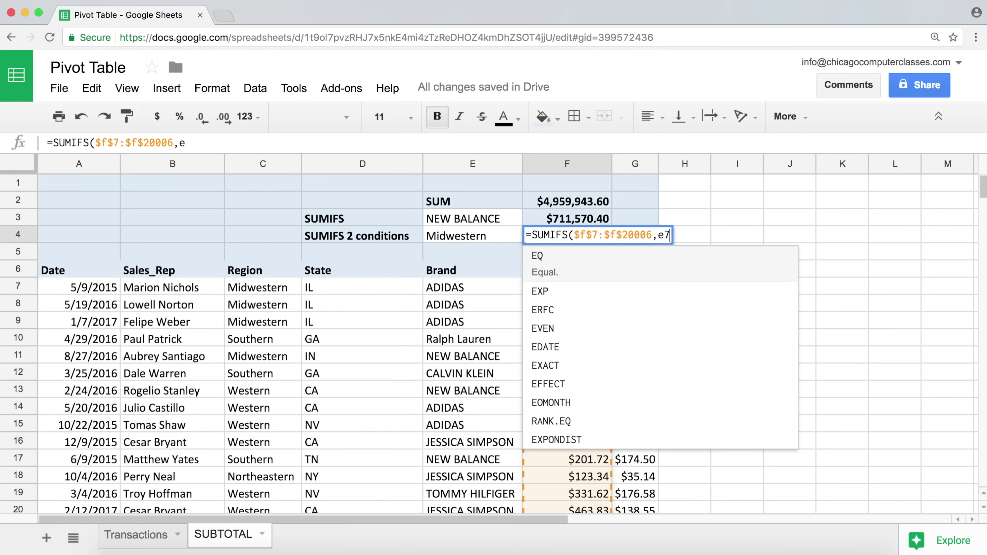
type(":")
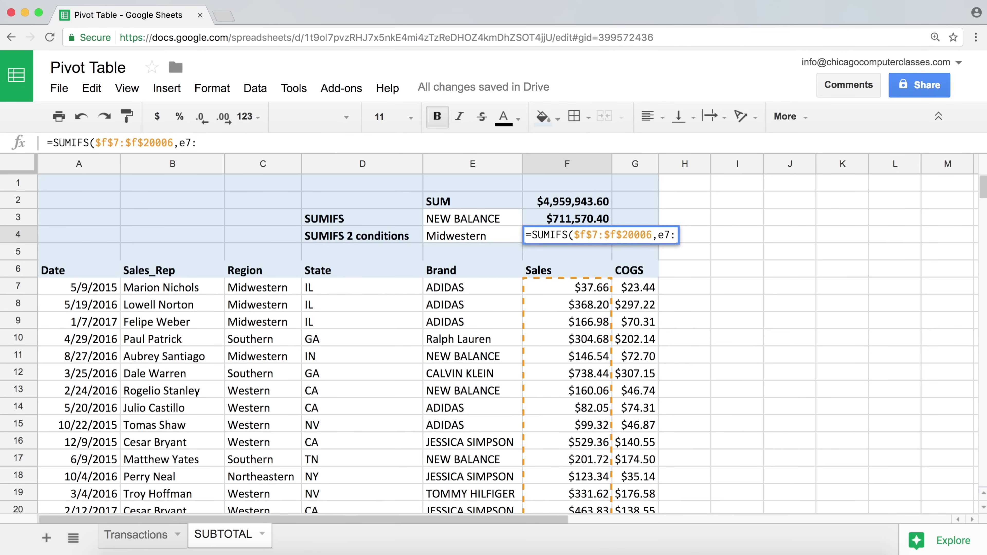
type("e2")
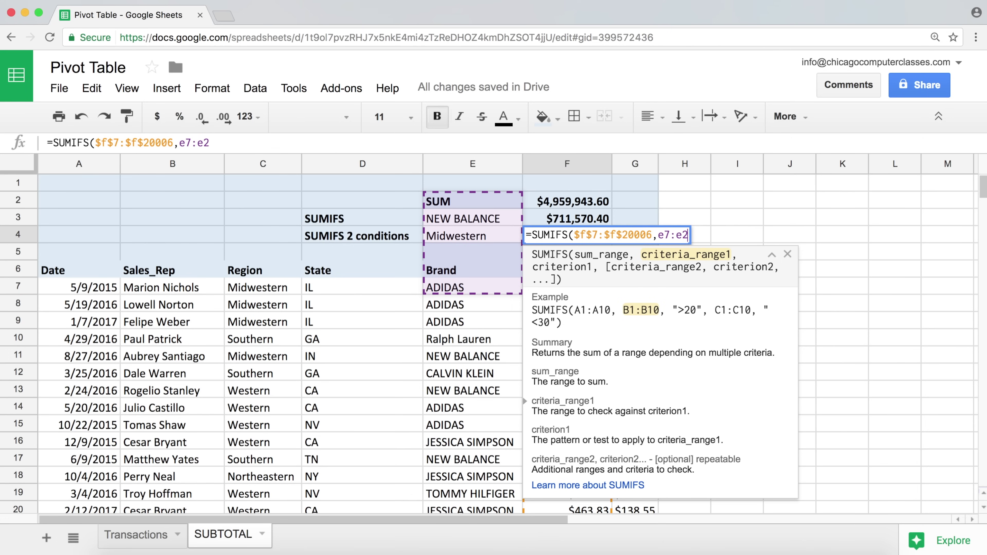
type("0006")
key("F4")
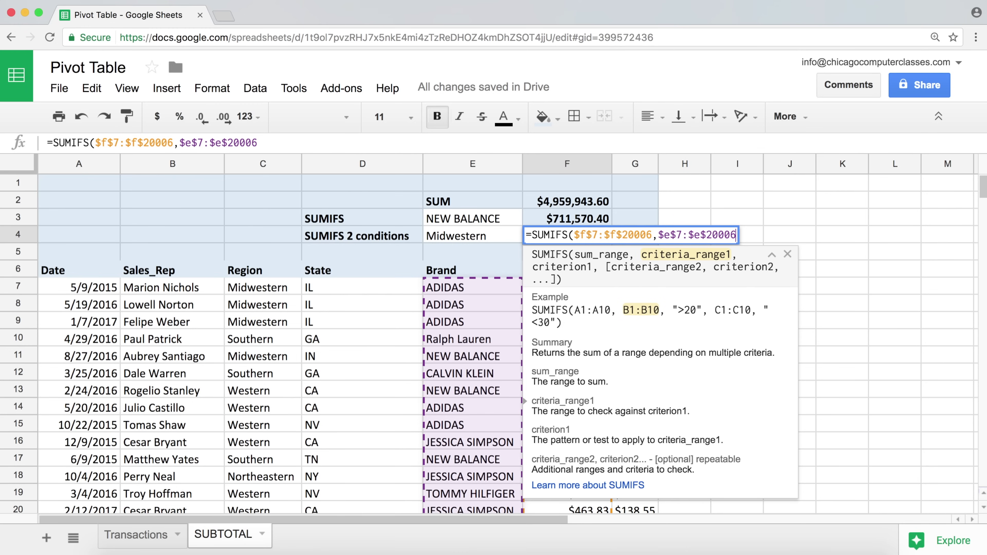
type(",")
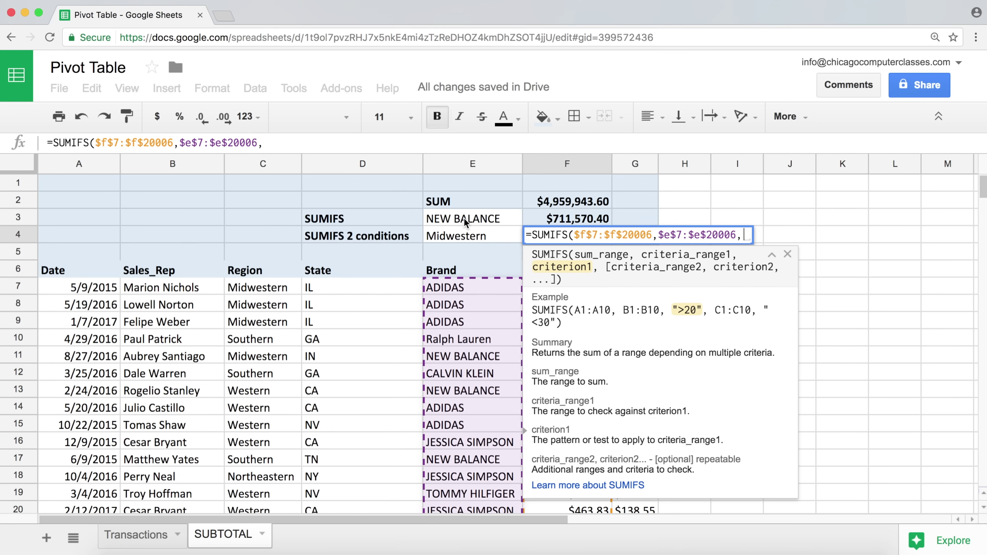
Add E3 as the brand criterion, followed by a comma for the next condition.
type("e3")
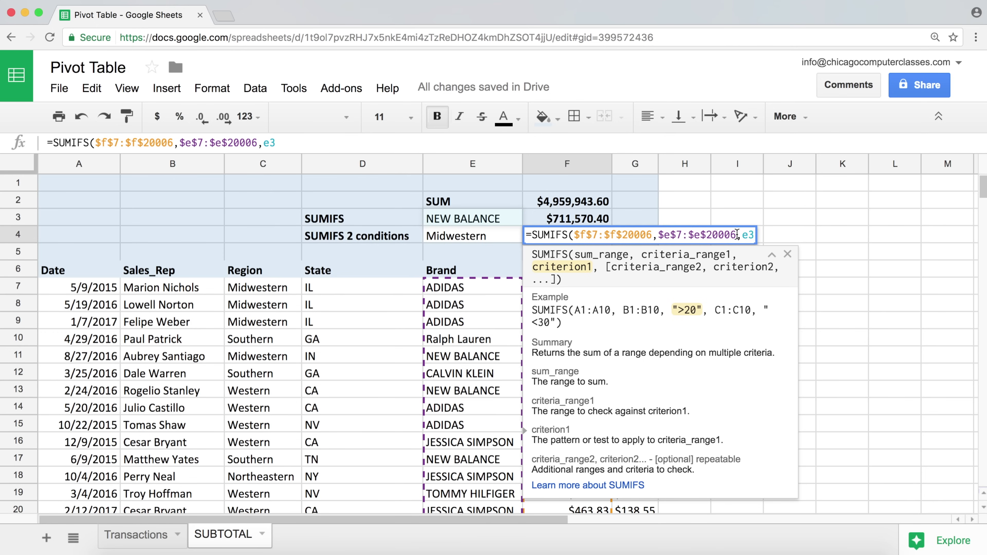
left_click(754, 236)
left_click(597, 142)
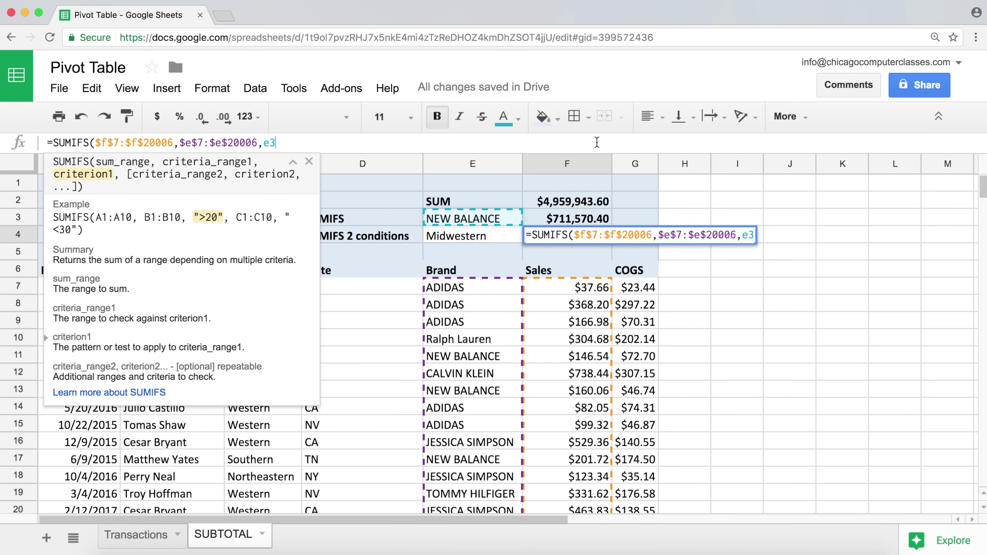
type(",")
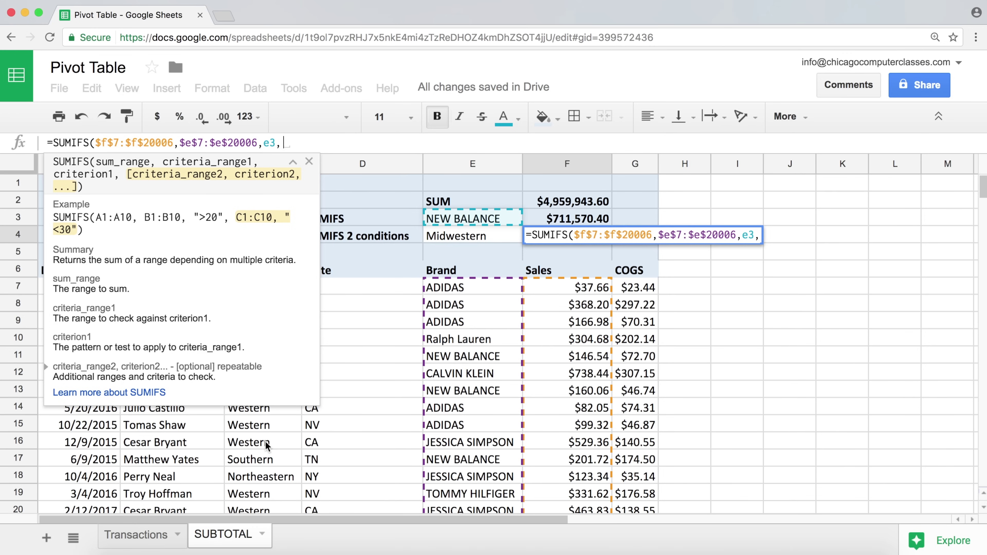
Complete F4's SUMIFS with absolute region range $C$7:$C$20006 matching E4, giving $269,974.54.
type("c7")
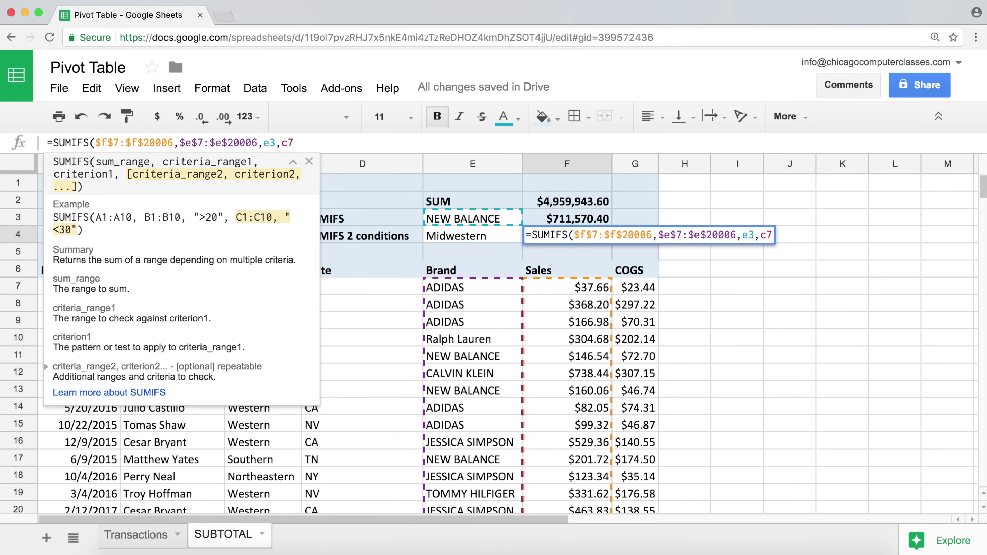
type(":c2000")
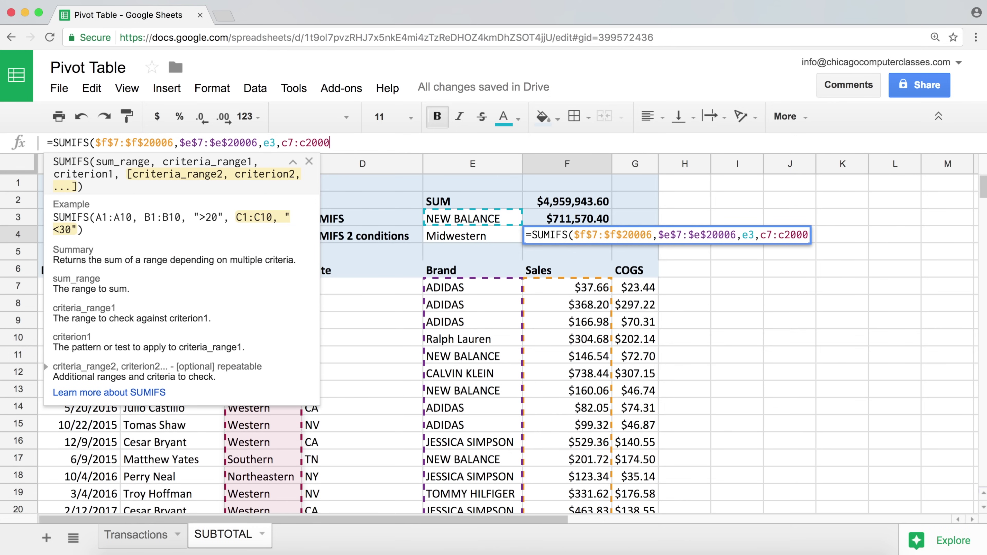
type("6")
key("F4")
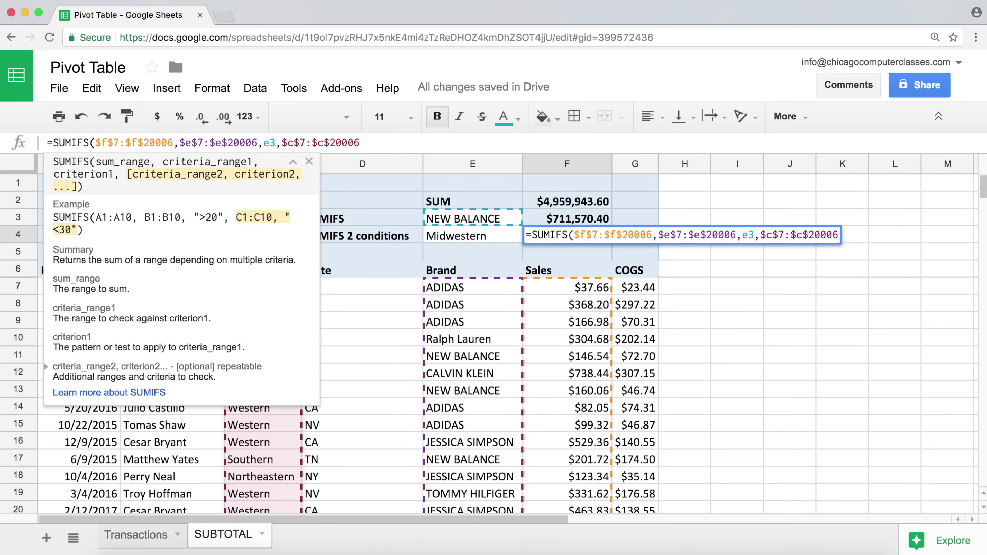
type(",")
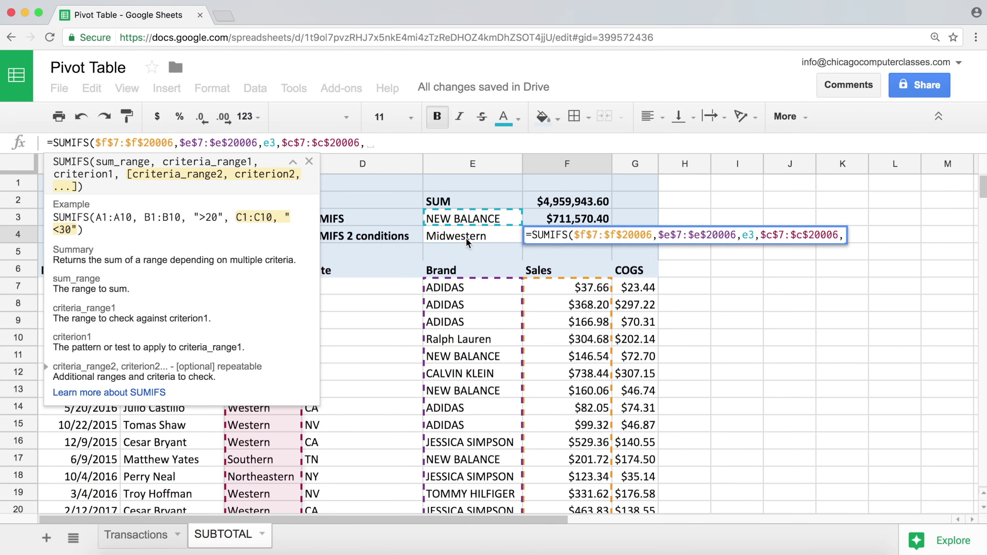
type("e")
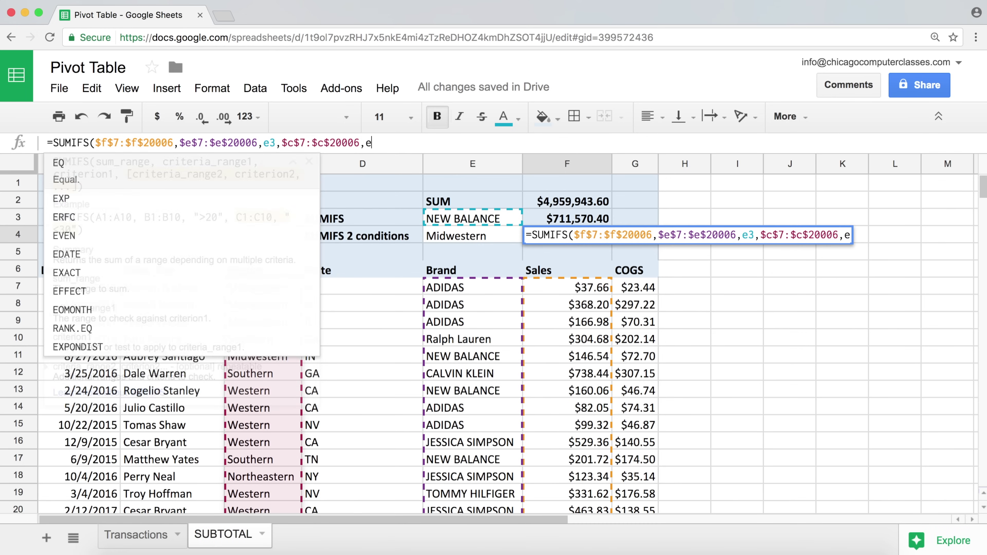
type("4")
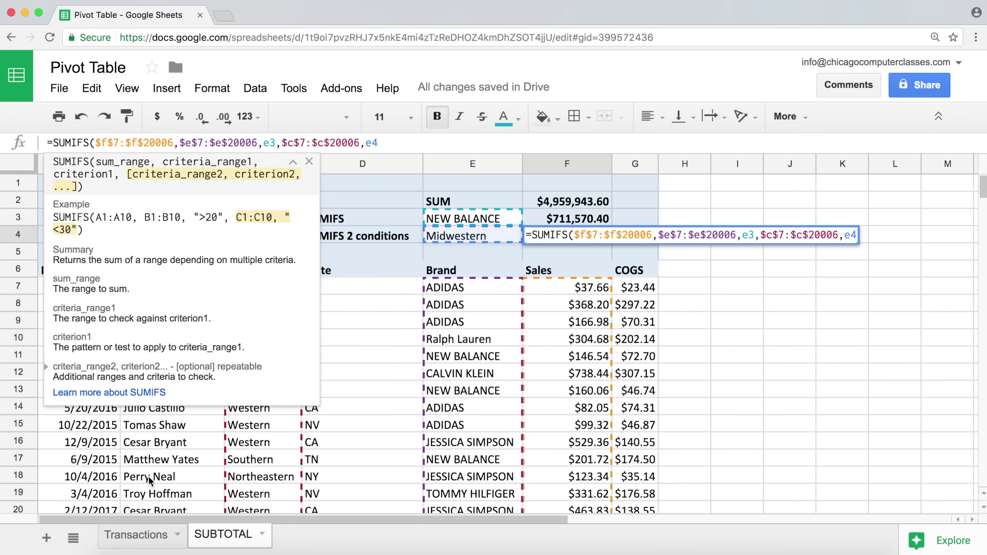
type(")")
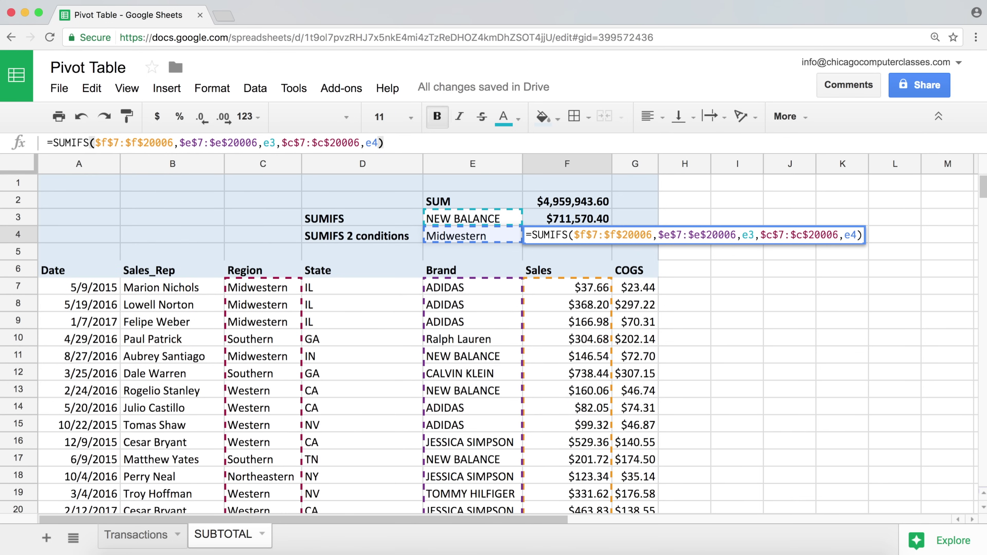
key("Return")
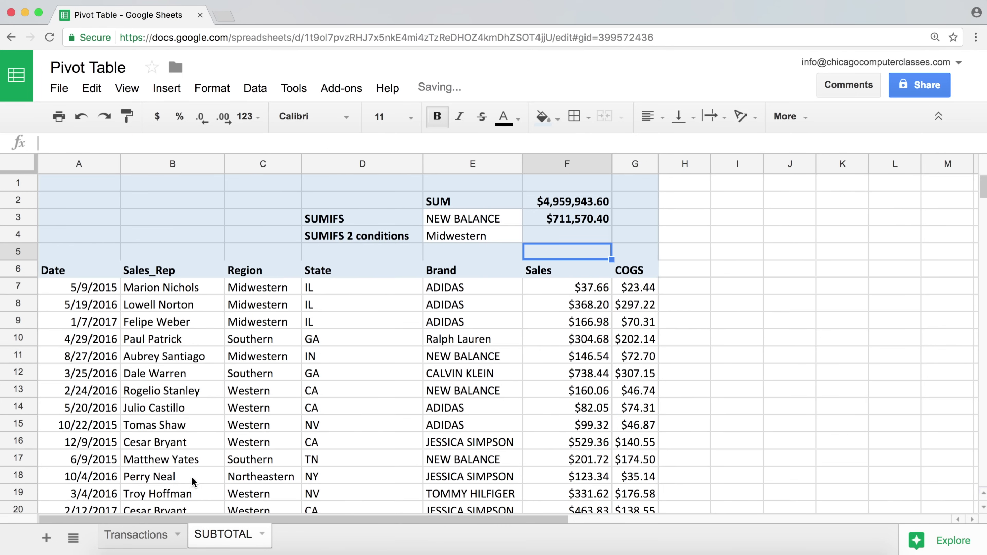
left_click(575, 239)
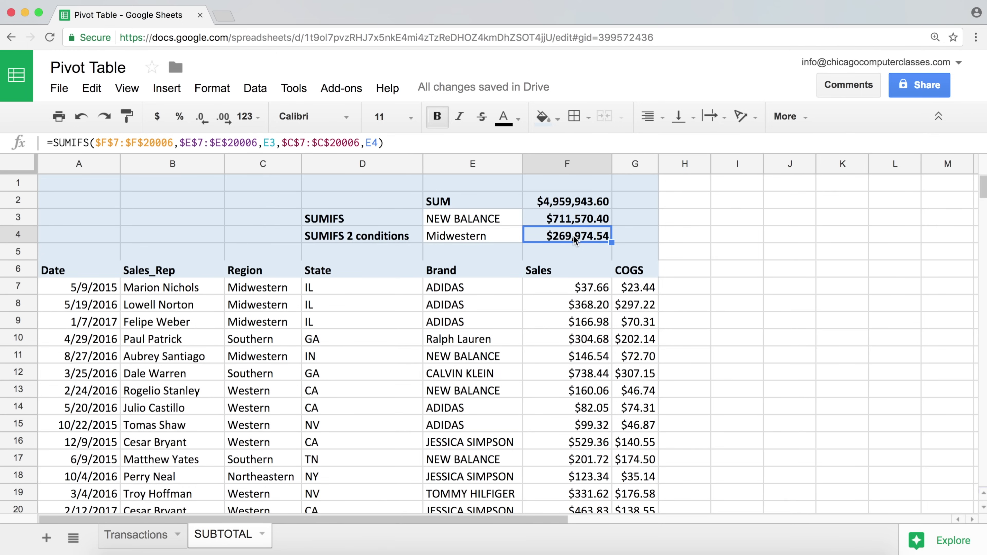
left_click(477, 239)
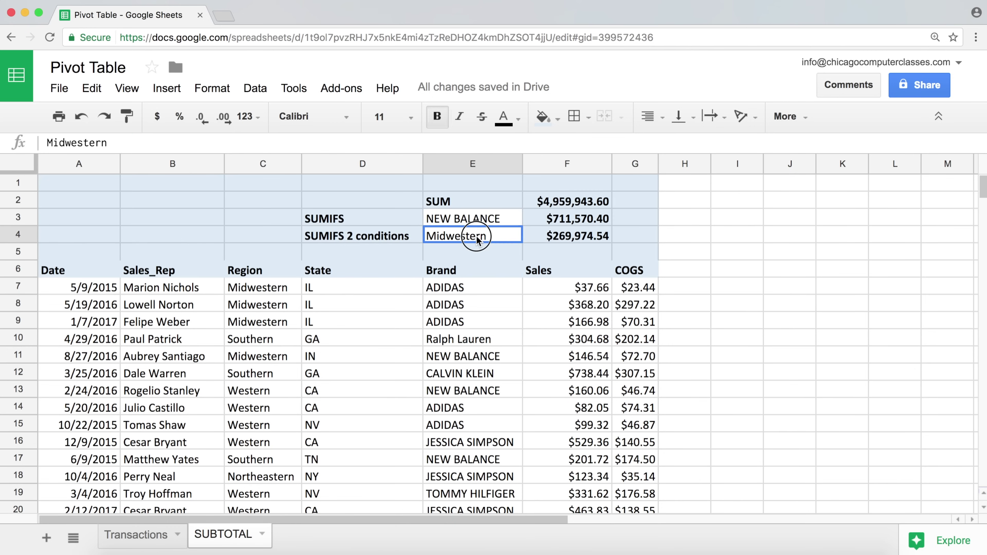
Change the brand criterion in E3 from NEW BALANCE to ADIDAS.
left_click(483, 220)
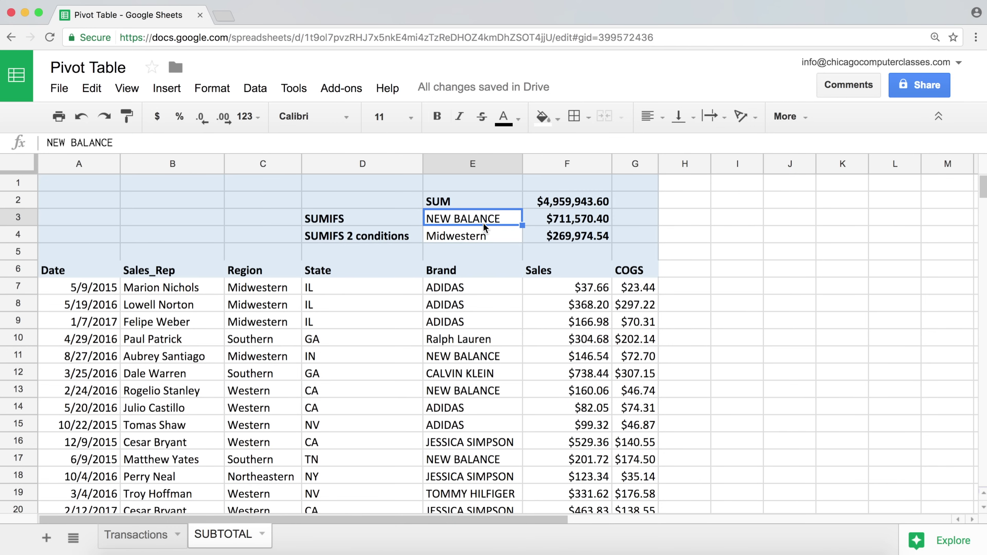
type("ADI")
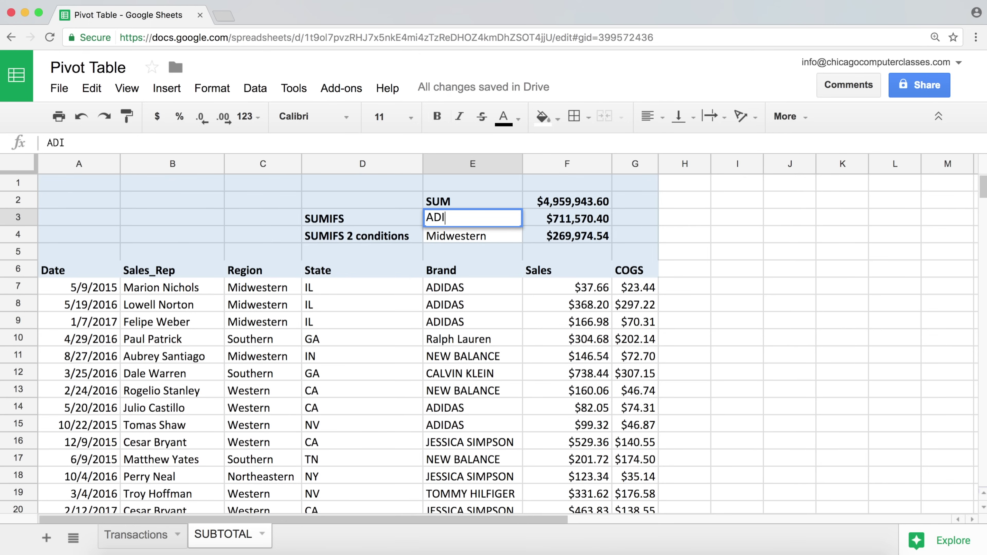
type("DAS")
key("Return")
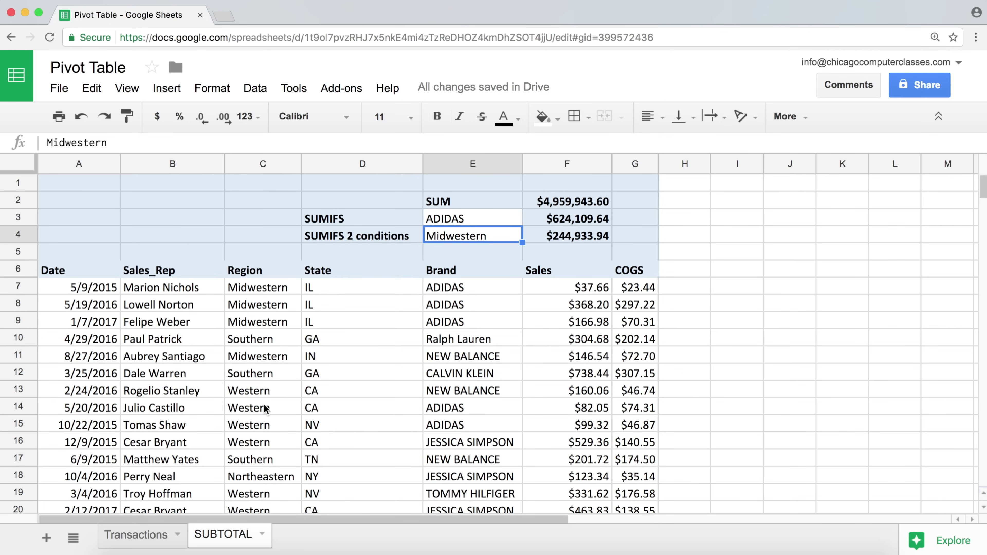
Replace the region in E4 with western and check F4's updated $104,886.92 total.
type("westen")
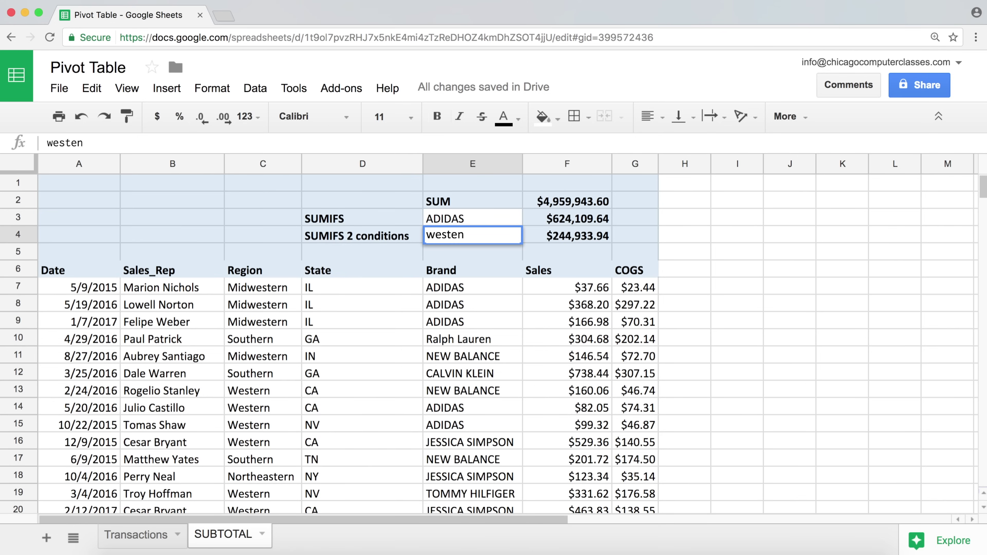
key("BackSpace")
type("rb")
key("BackSpace")
type("n")
key("Return")
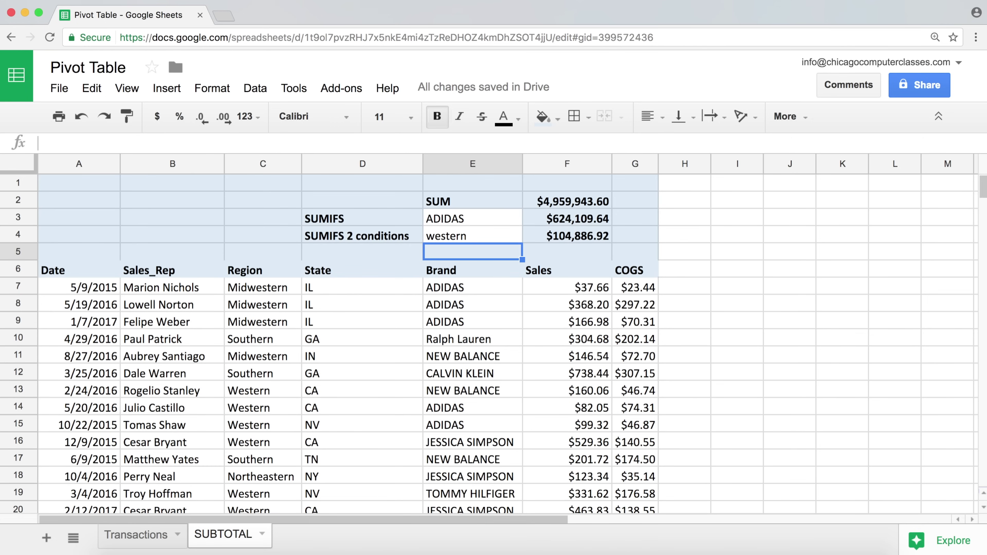
left_click(556, 238)
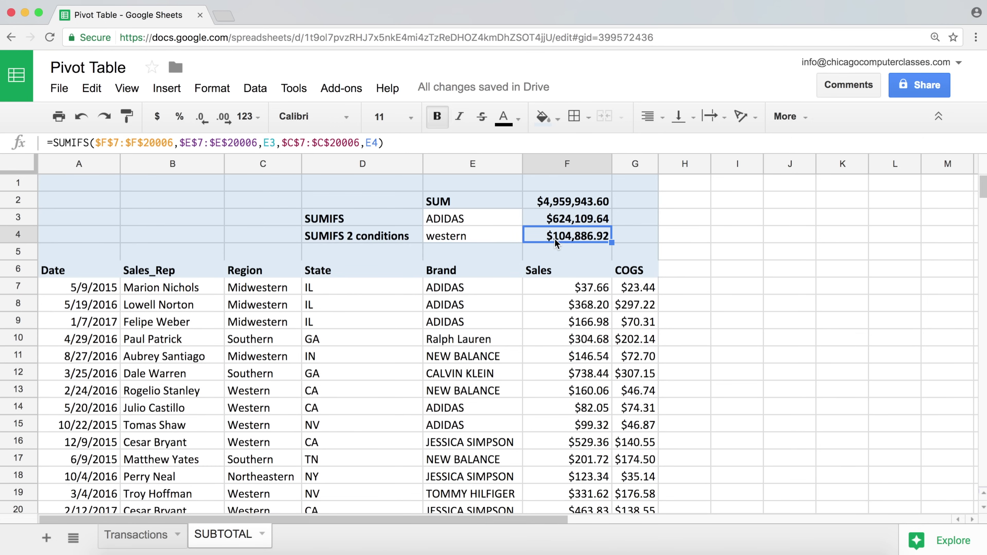